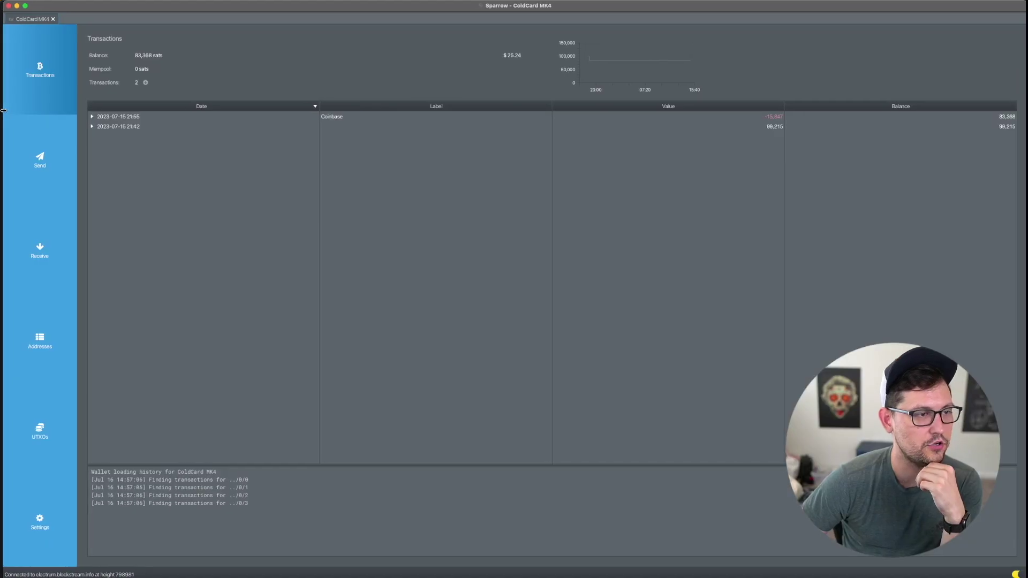
Step: Use the ColdCard wallet's next Sparrow receive address as the Nano X send recipient in Ledger Live
left_click_drag(3, 110, 0, 110)
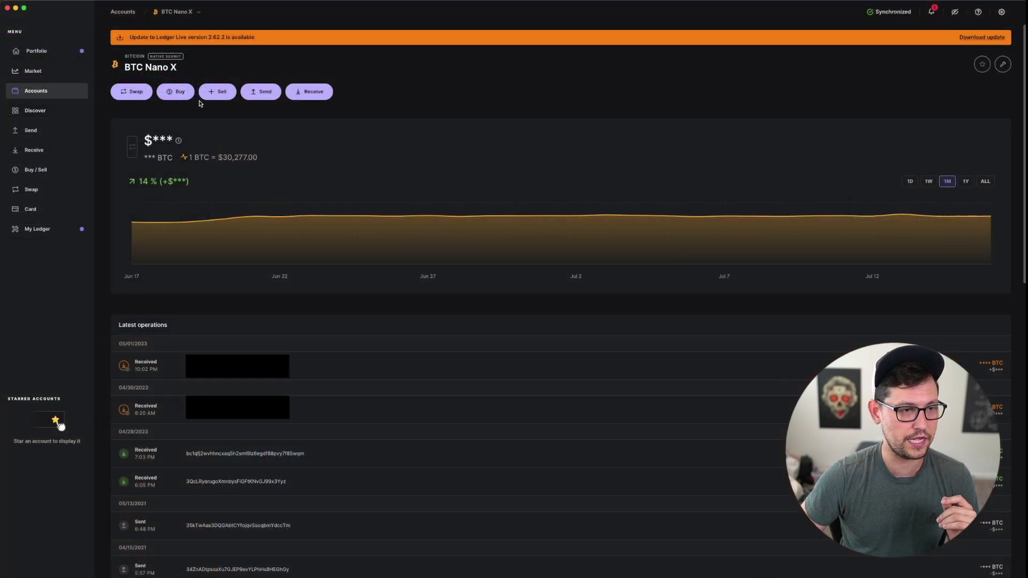
left_click(265, 92)
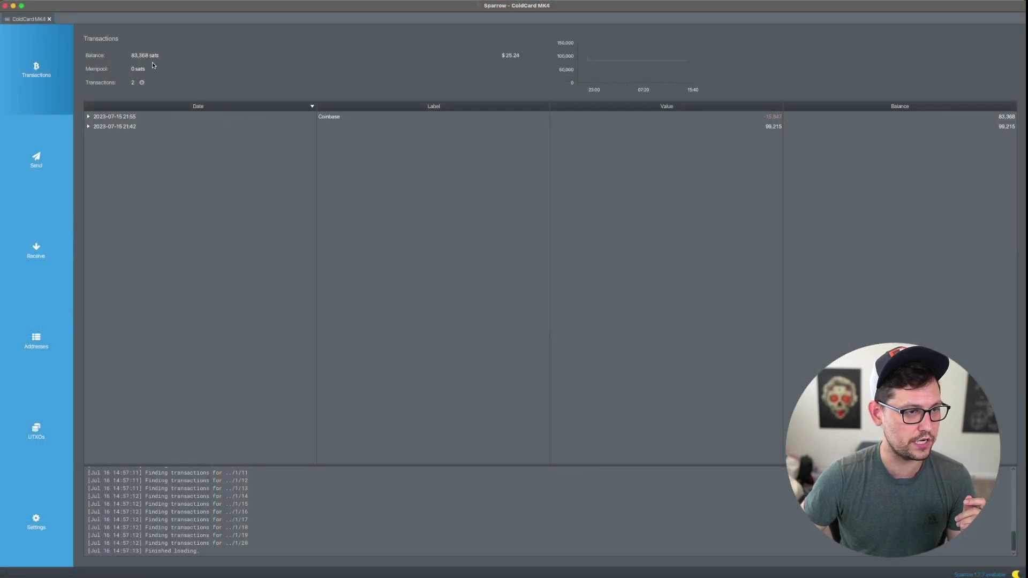
left_click(28, 236)
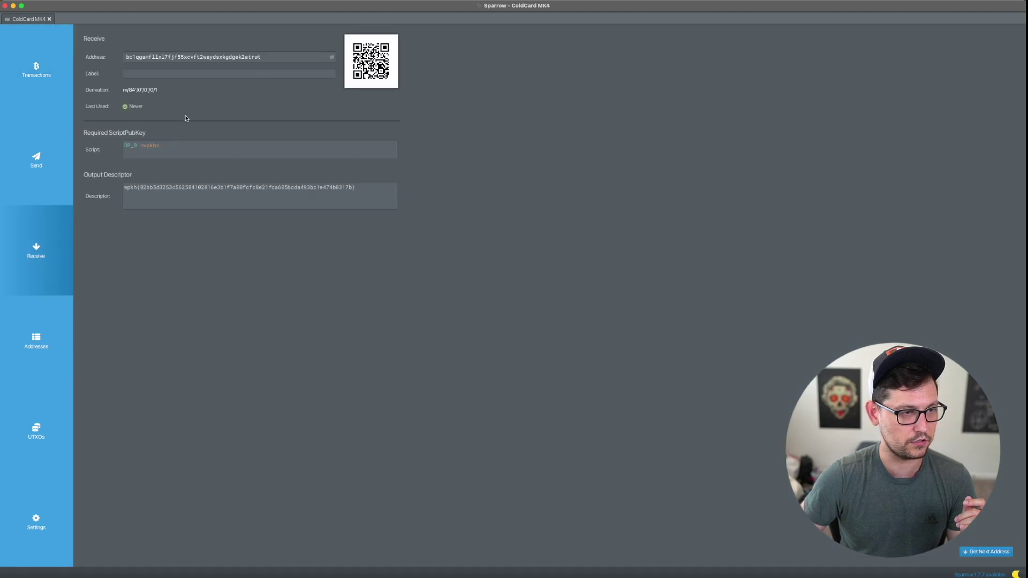
left_click(331, 58)
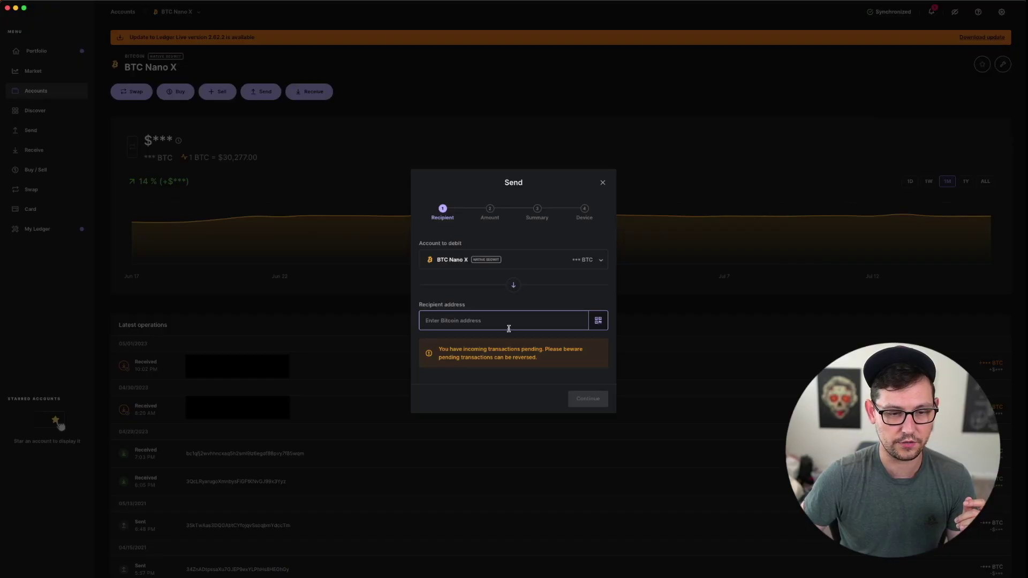
key("super+v")
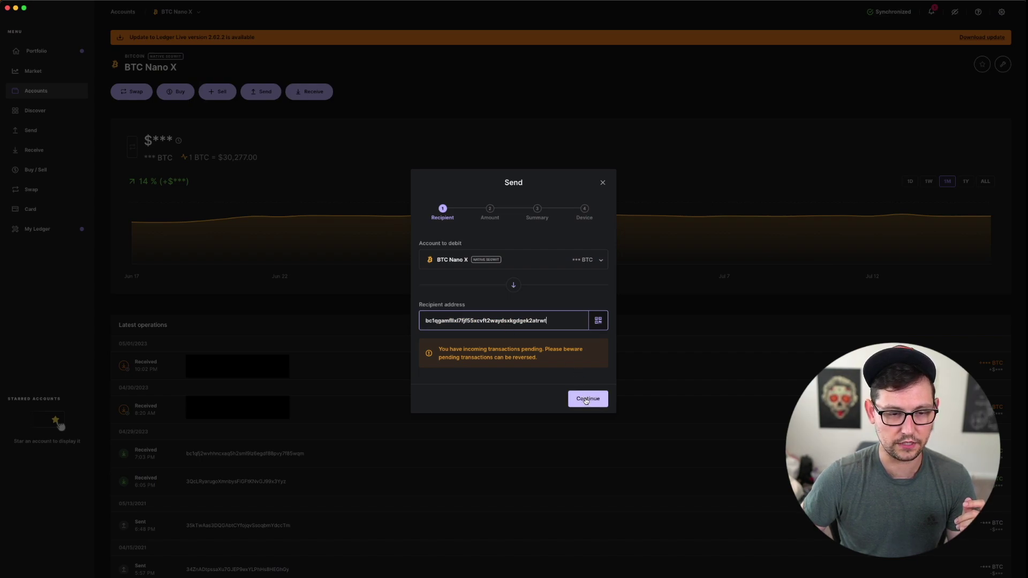
Step: Replace the standard fee with an Advanced custom fee of 2 sat per byte
left_click(586, 399)
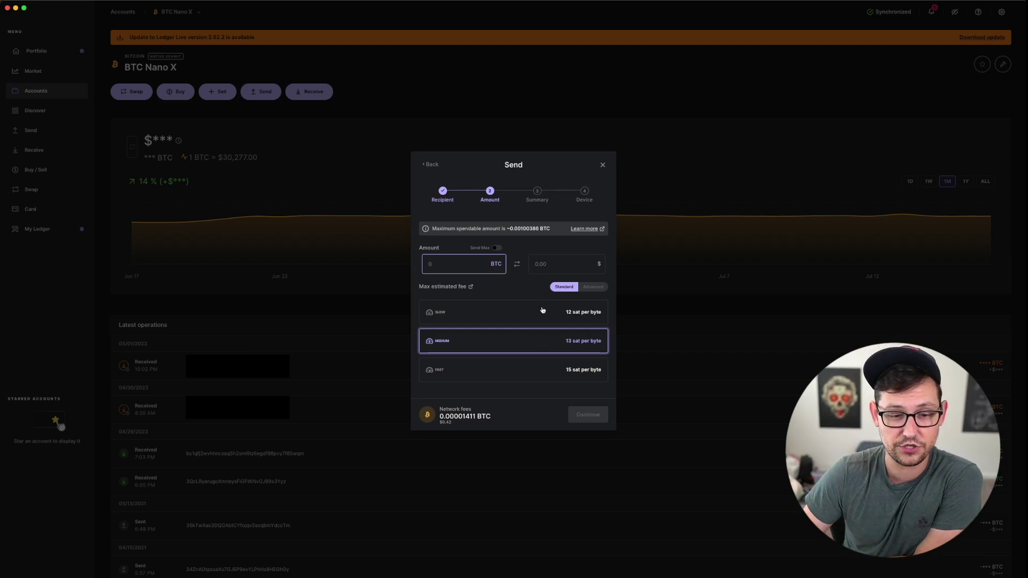
left_click(593, 293)
left_click(540, 316)
key("BackSpace")
key("BackSpace")
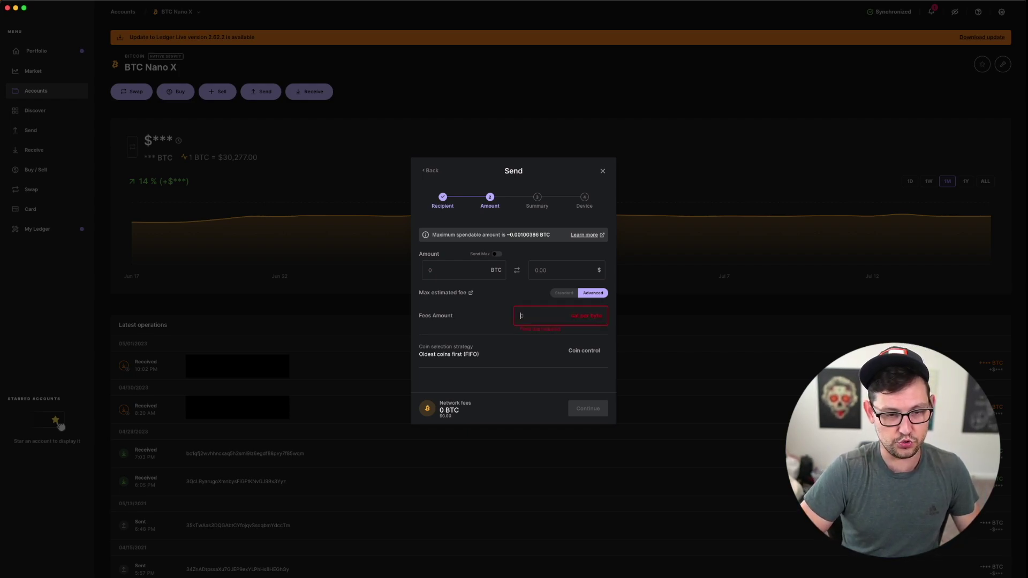
left_click(559, 274)
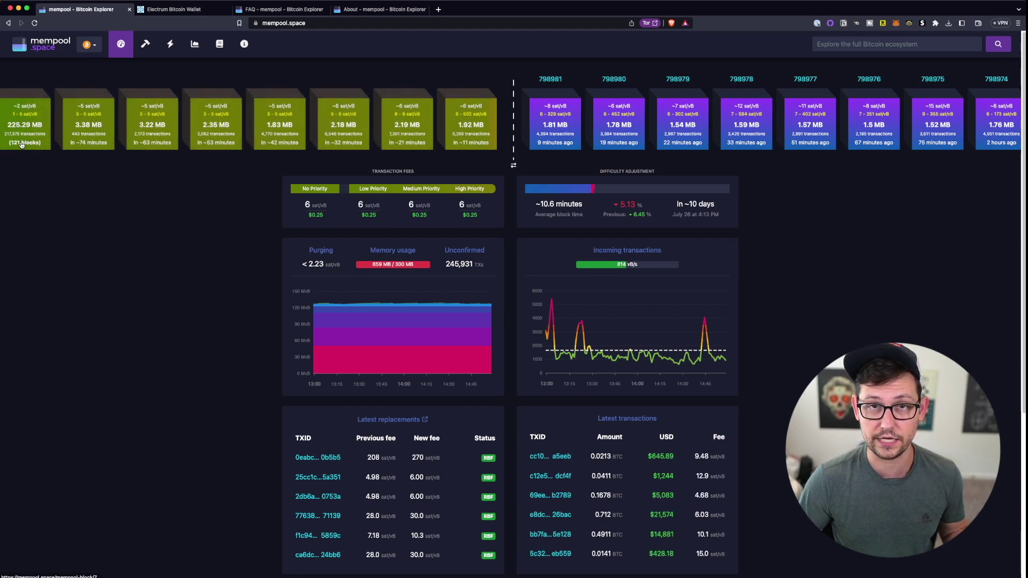
Step: Compute 1210/60 in Alfred to gauge the ~121-block mempool backlog
key("alt+space")
type("1210/60")
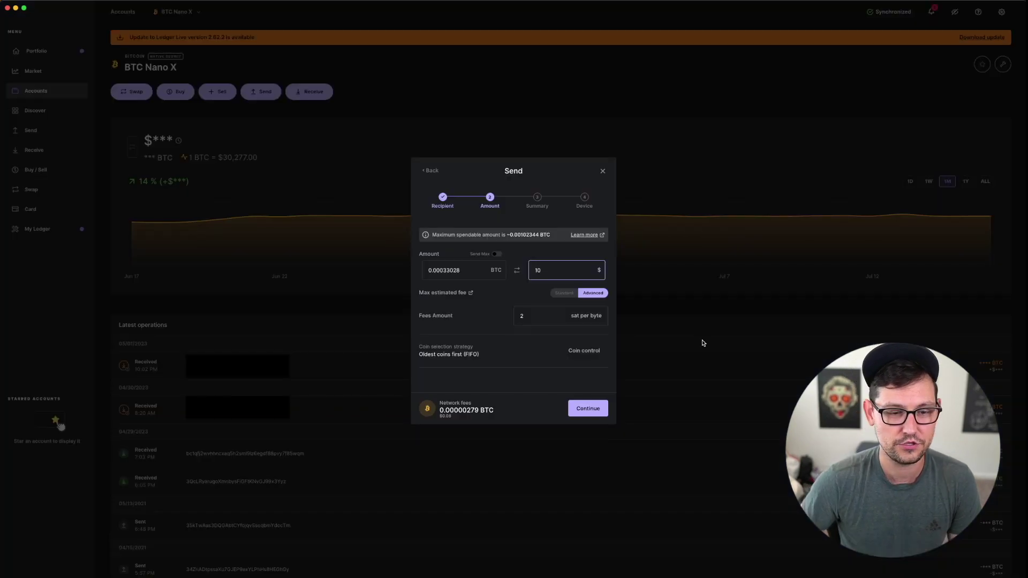
Step: Submit the $10 send at 2 sat/byte, rejected with 'mempool min fee not met, 279 < 425'
left_click(528, 336)
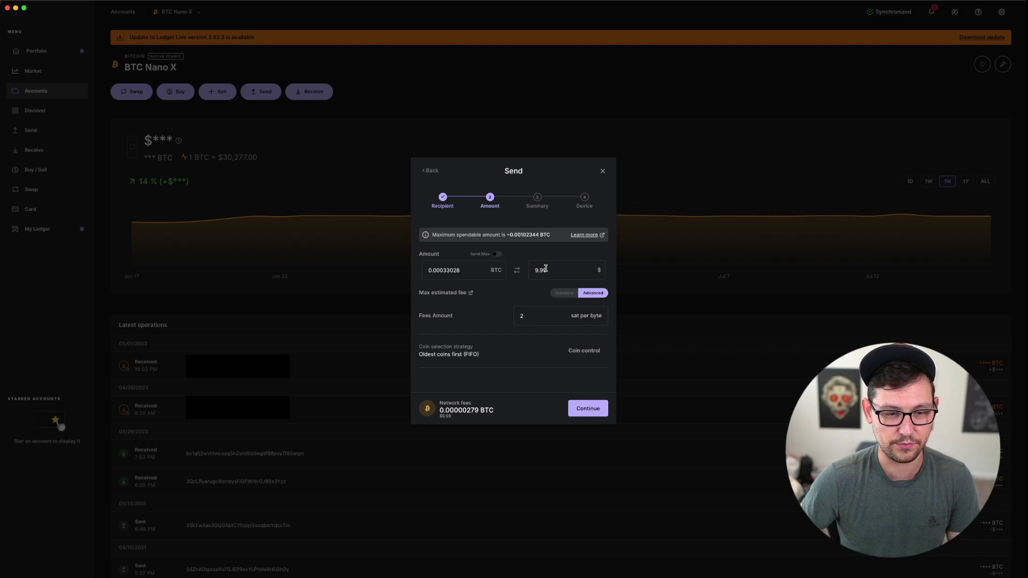
left_click(580, 410)
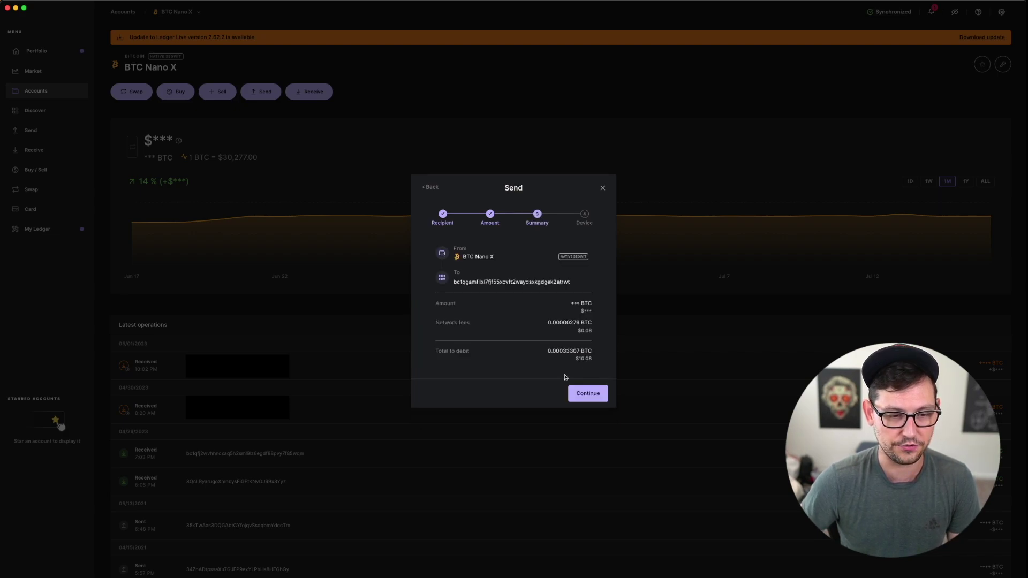
left_click(581, 394)
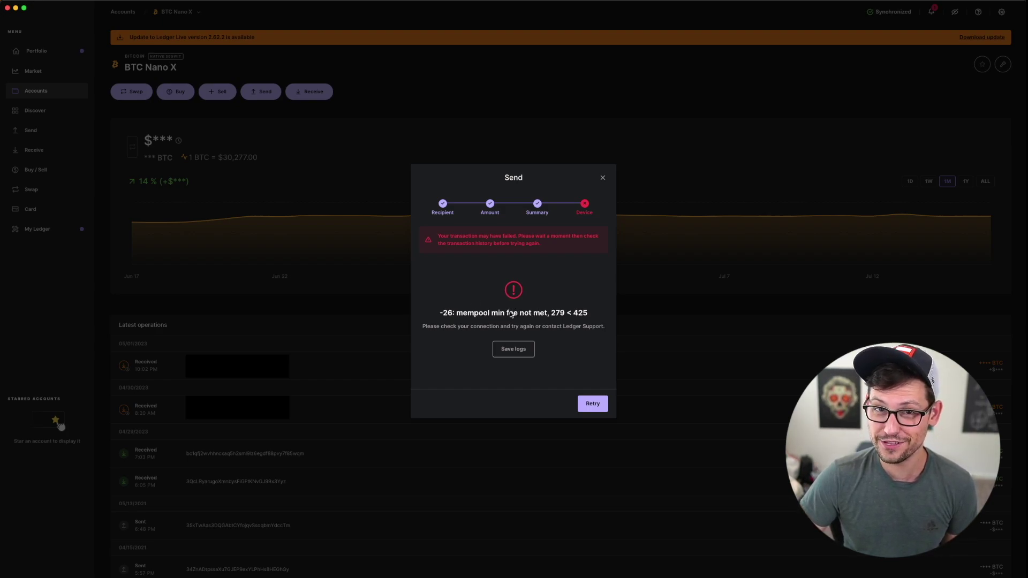
Step: Retry sending the rejected $10 transaction to the Nano X
left_click(587, 405)
left_click(585, 395)
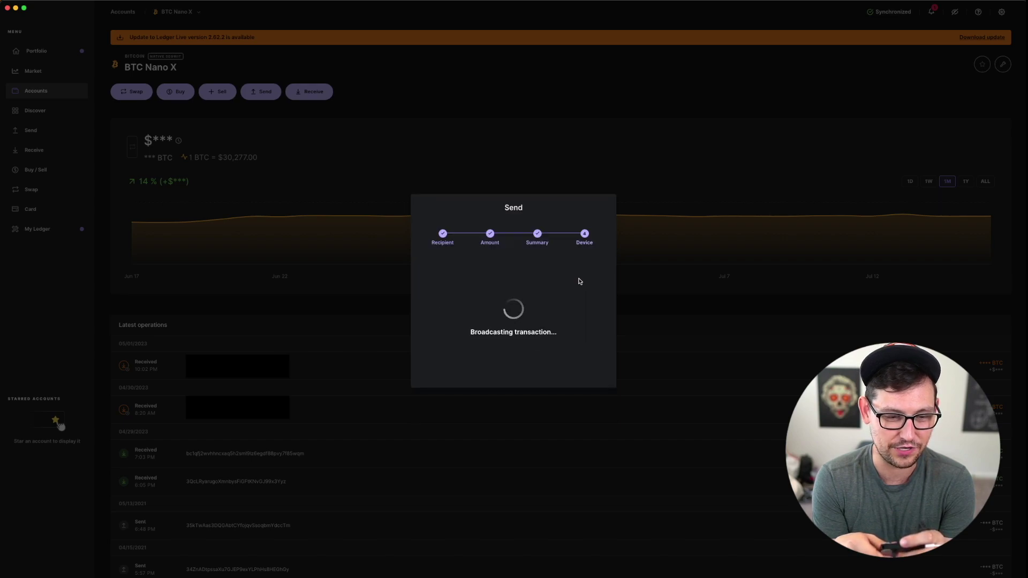
left_click(592, 403)
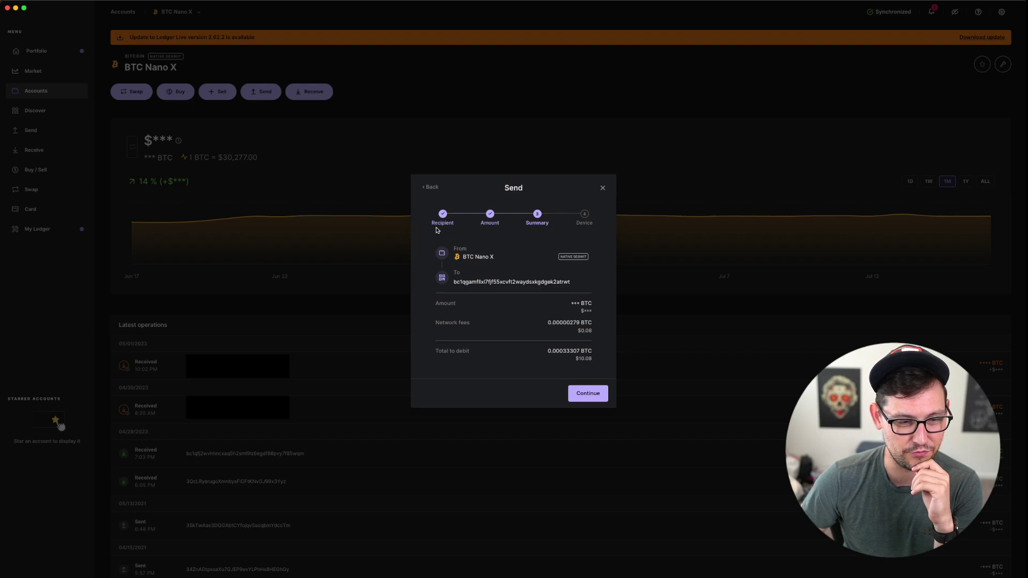
Step: Raise the fee rate to 4 sat per byte, then sign and broadcast the payment
left_click(431, 187)
left_click(527, 314)
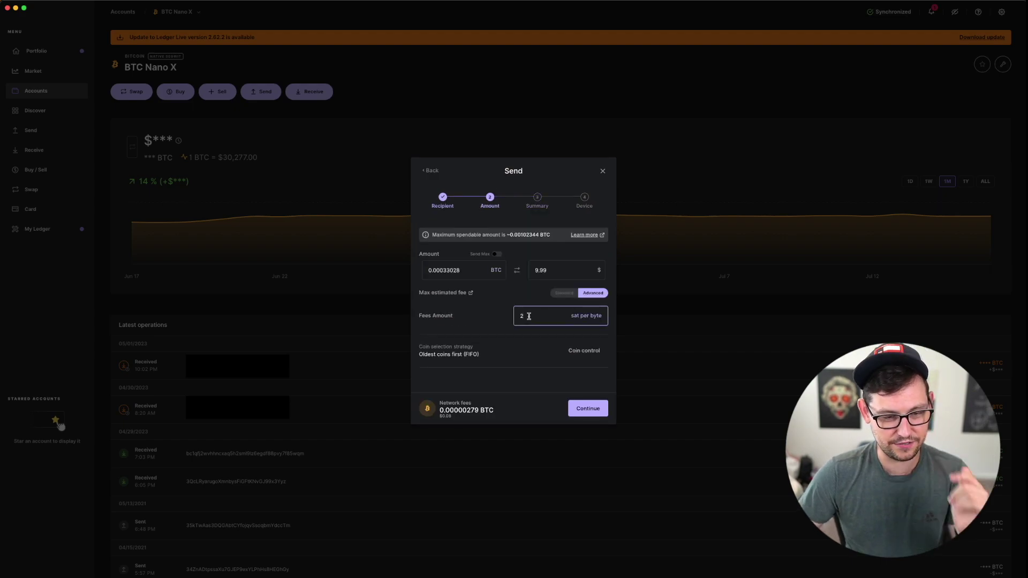
key("BackSpace")
type("2")
key("BackSpace")
type("4")
left_click(573, 406)
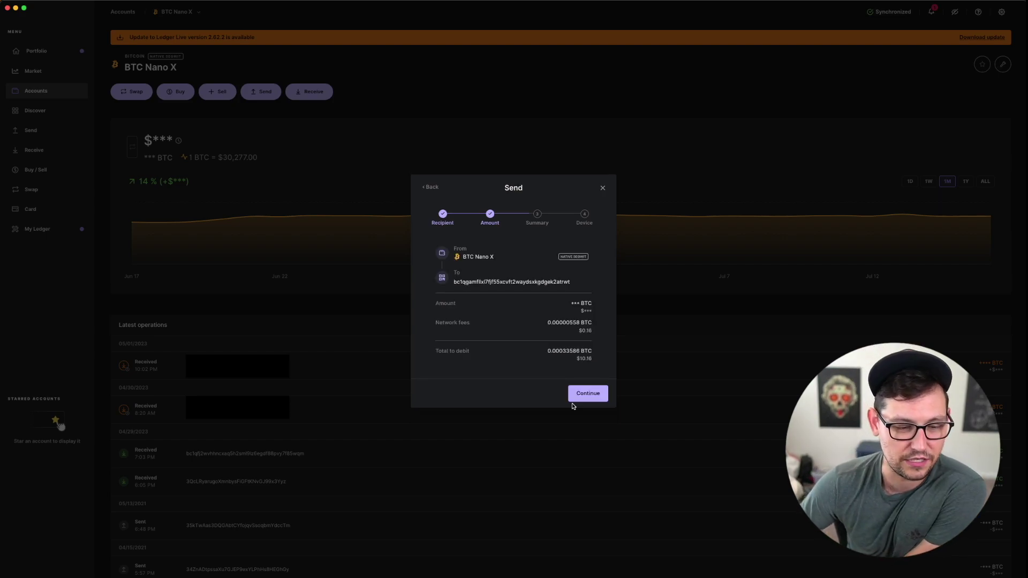
left_click(576, 393)
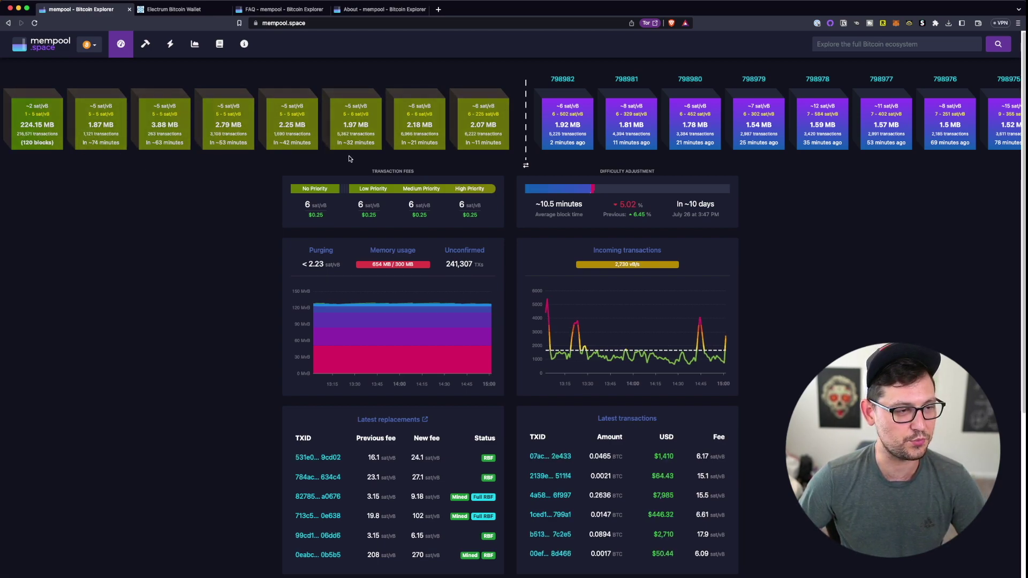
Step: In the ColdCard wallet's transactions, select the unconfirmed 33,028-sat received output
key("ctrl+Up")
left_click(615, 185)
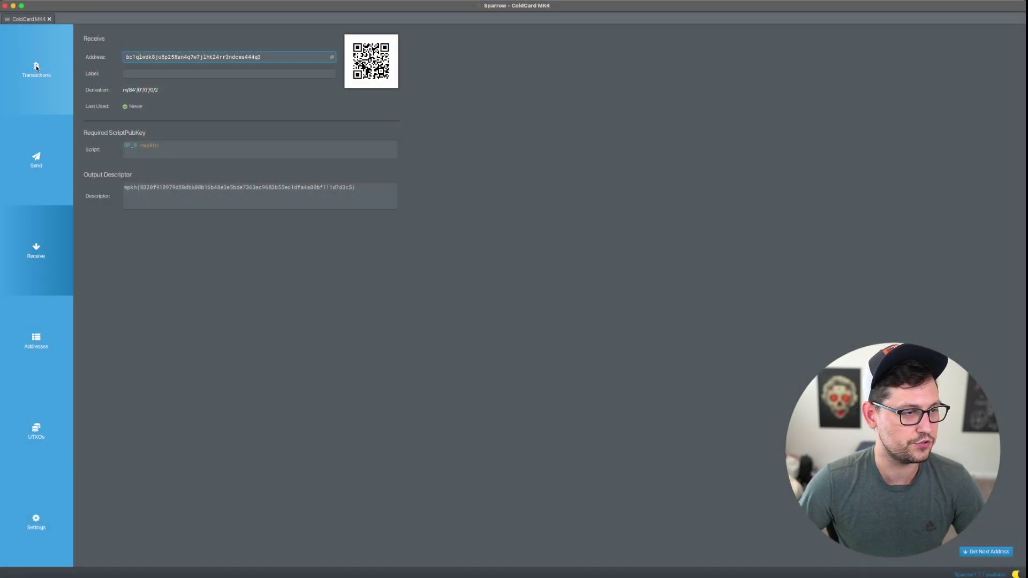
left_click(36, 68)
left_click(149, 116)
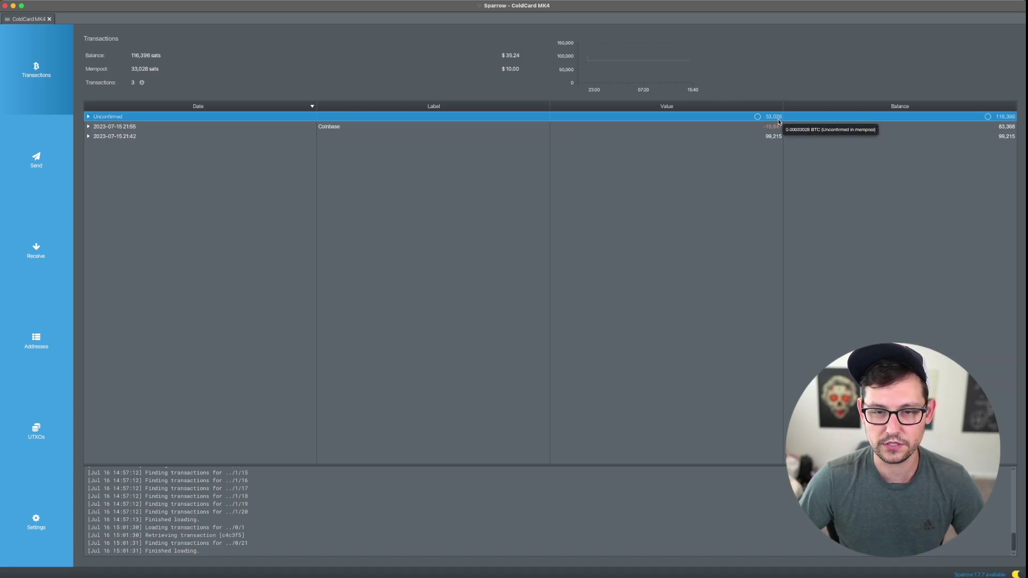
left_click(89, 116)
left_click(120, 128)
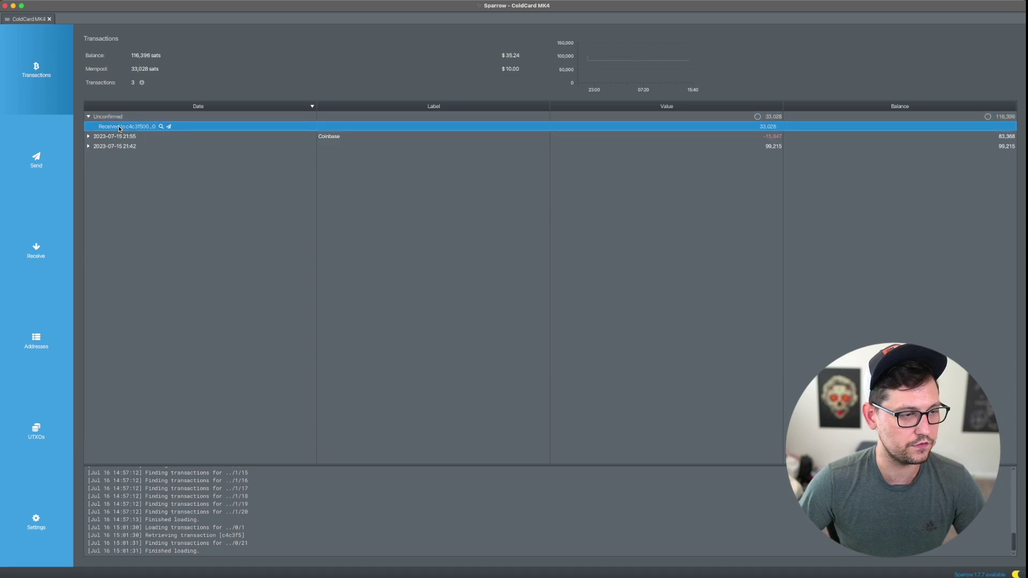
Step: View that received output's transaction on mempool.space
mouse_move(169, 128)
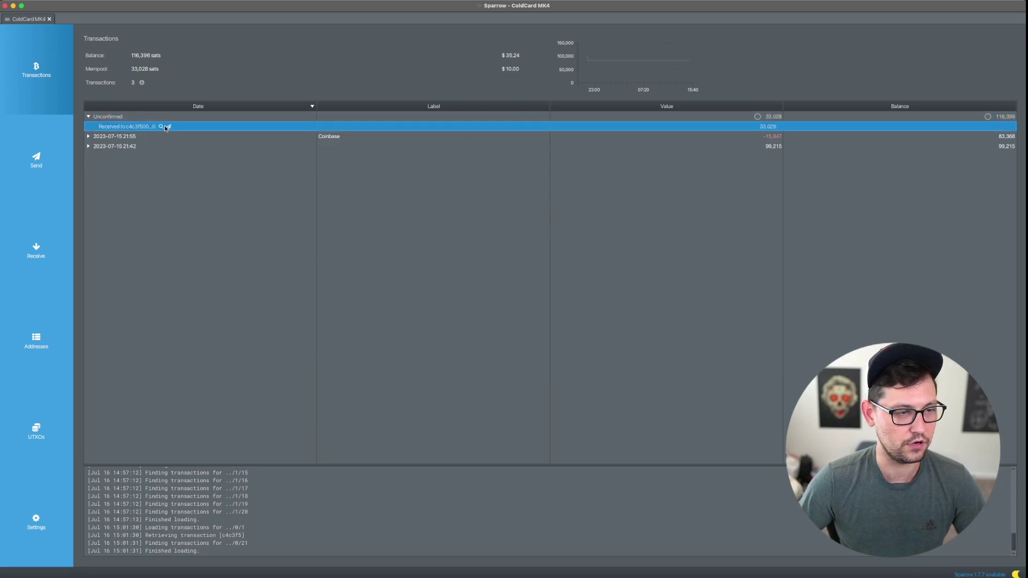
right_click(261, 129)
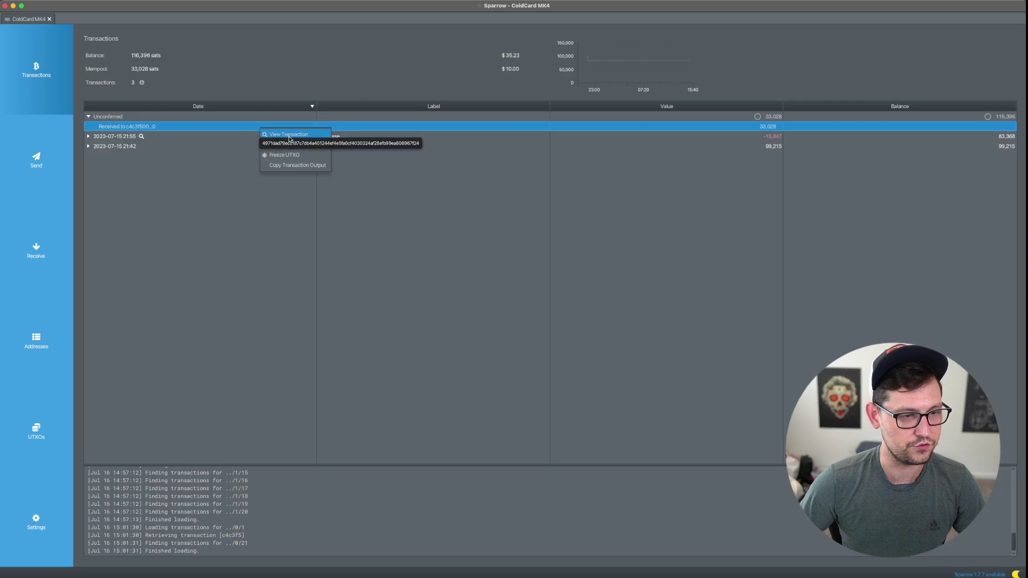
left_click(287, 134)
key("ctrl+Up")
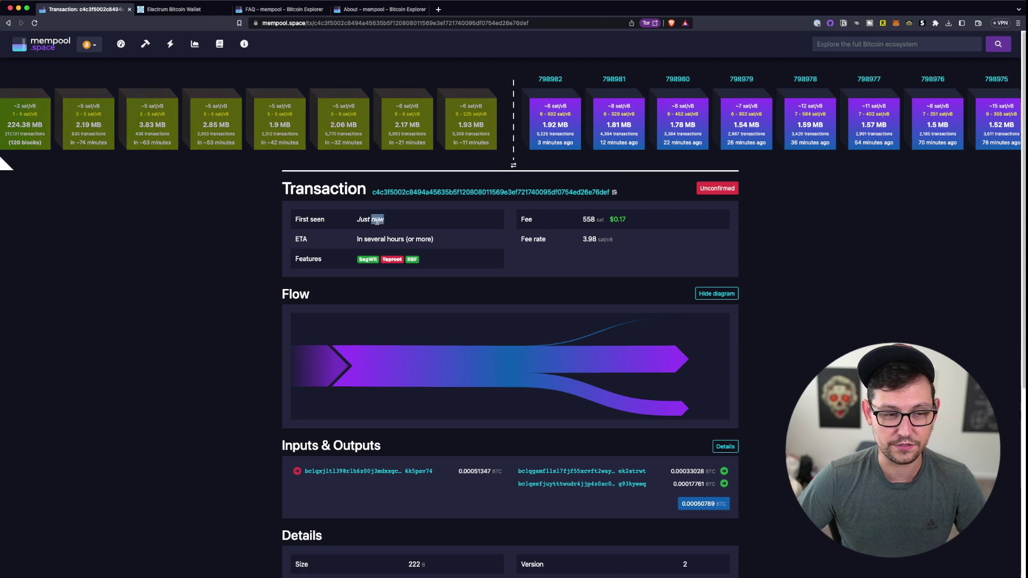
Step: Highlight the 3.98 sat/vB fee rate and the several-hours ETA
left_click_drag(613, 240, 584, 240)
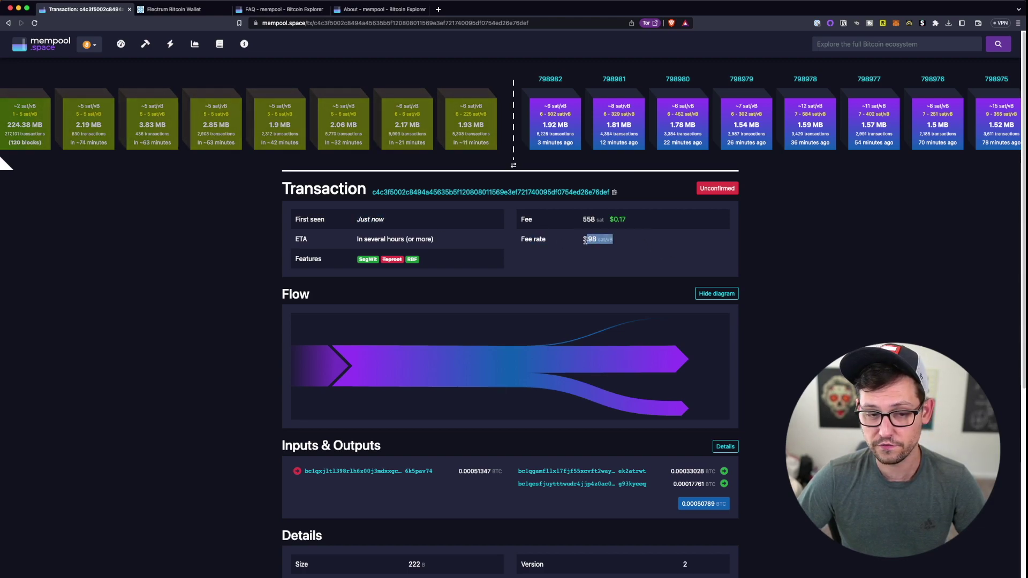
triple_click(383, 240)
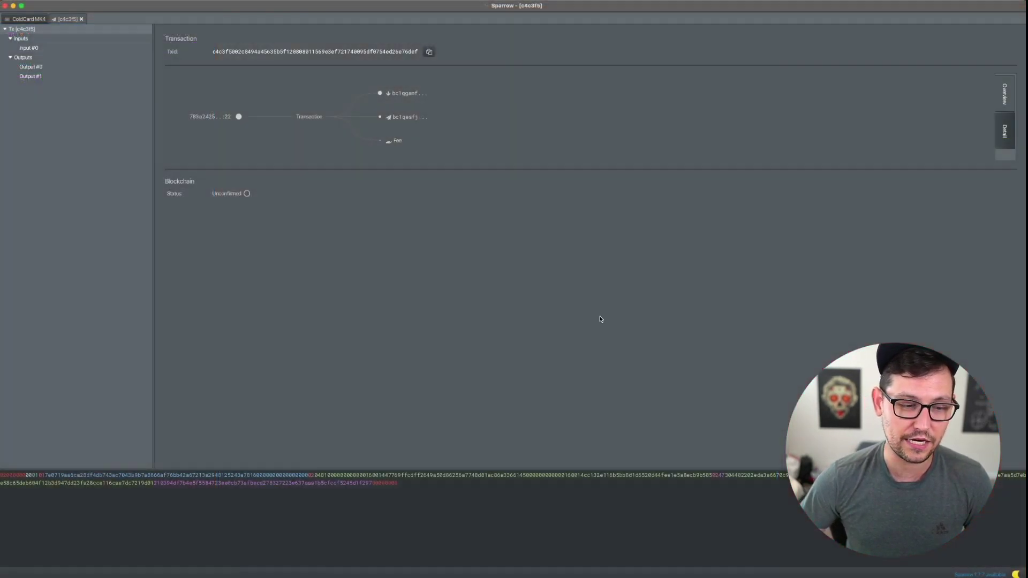
Step: Start a new send of the unconfirmed 33,028-sat output via Send Selected
left_click(82, 19)
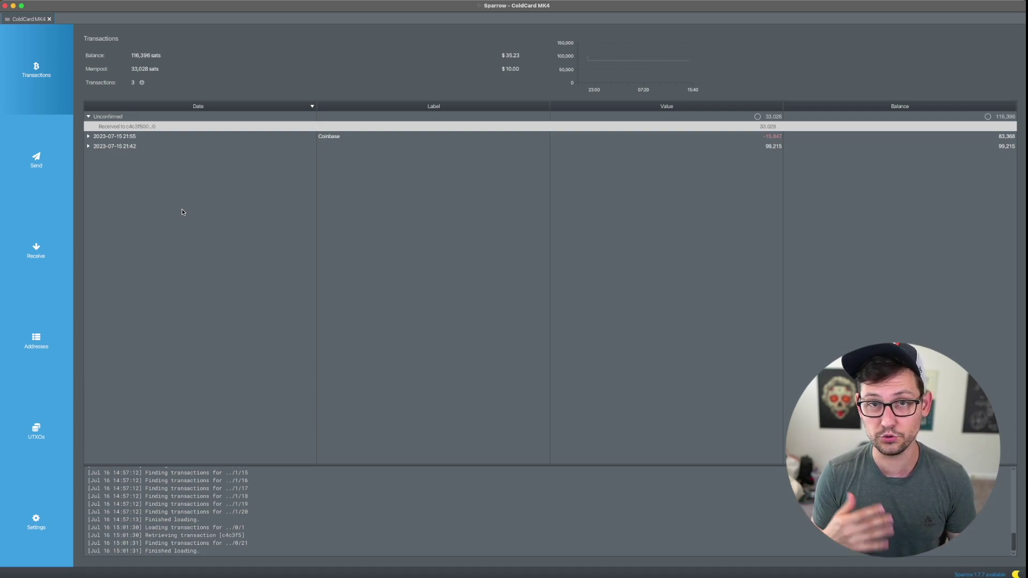
right_click(138, 127)
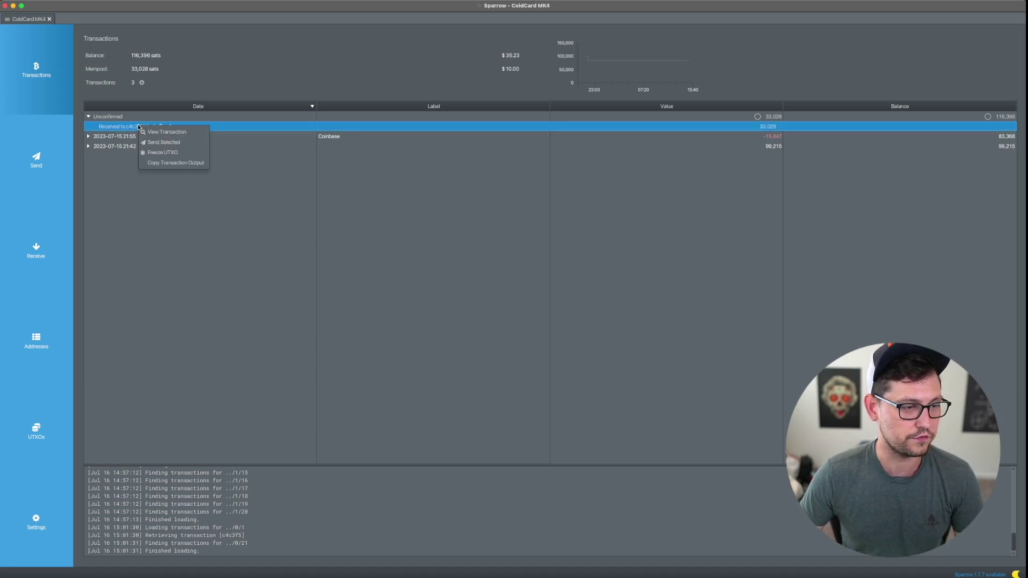
left_click(136, 131)
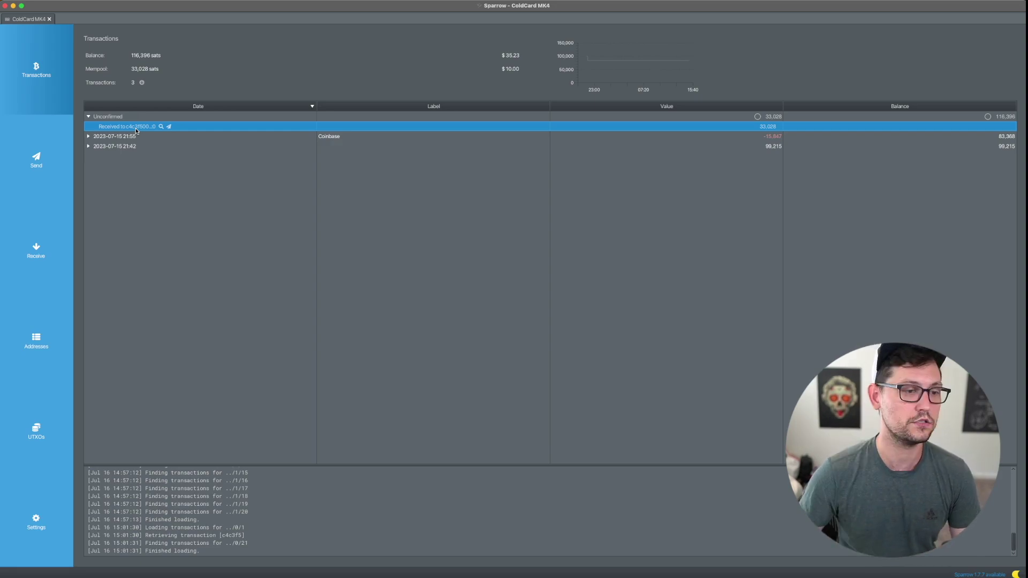
right_click(136, 130)
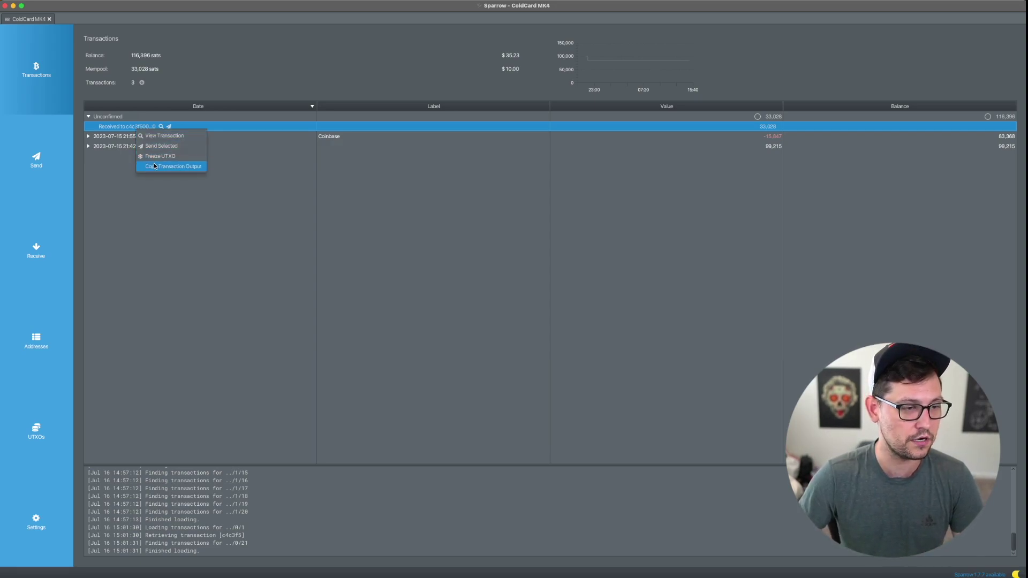
left_click(154, 146)
left_click(215, 61)
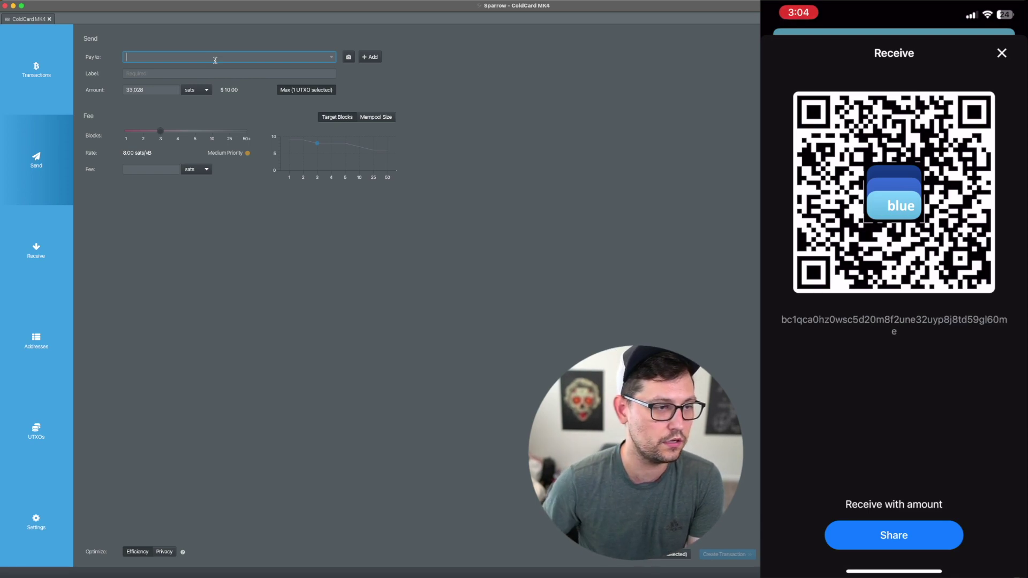
Step: Pay the phone wallet's address, label it 'child pays for parent', and target 1 block
type("bc1qca0hz0wsc5d20m8f2une32uyp8j8td59gl60me")
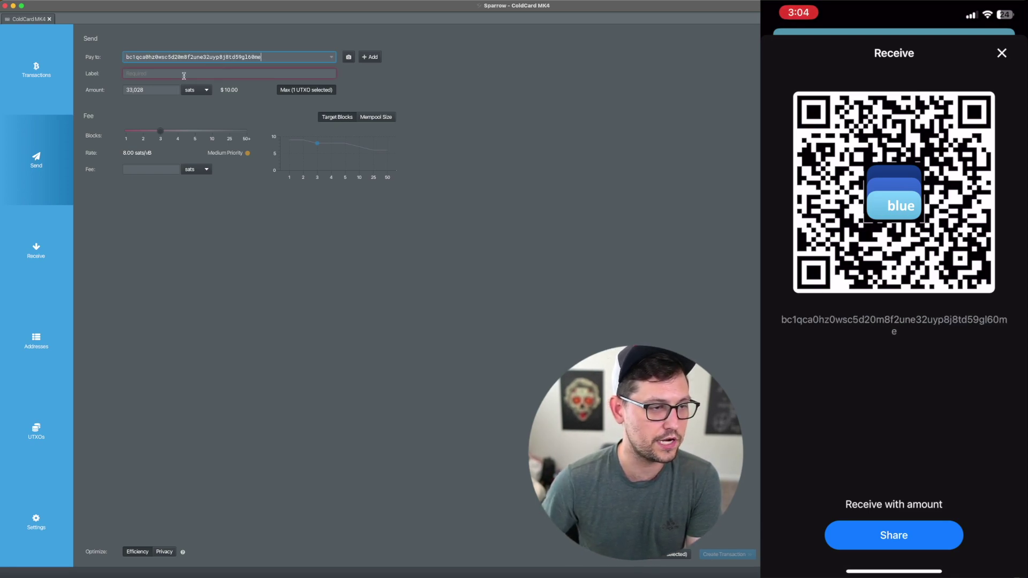
left_click(228, 74)
type("child pa")
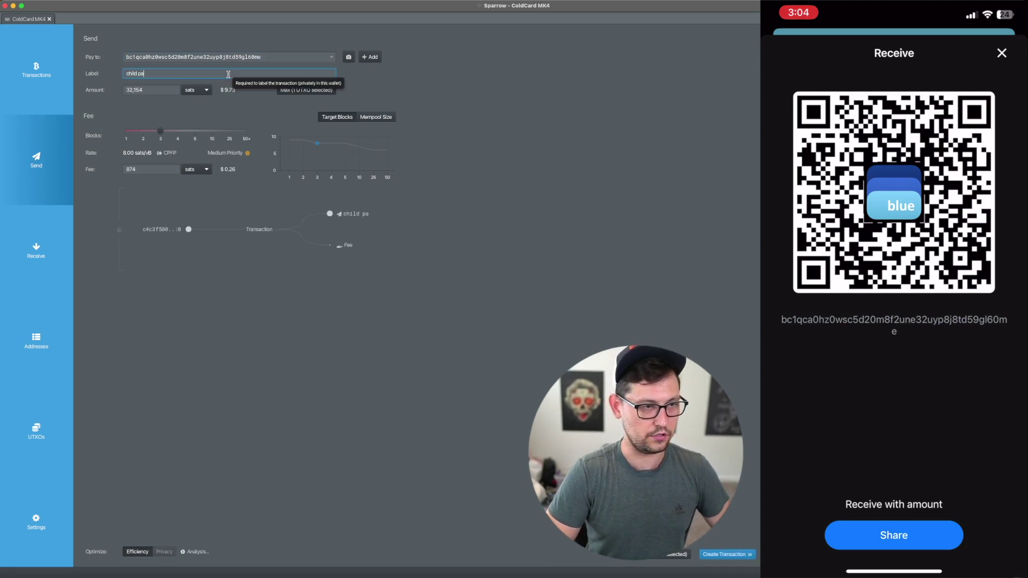
type("ys for parent")
left_click_drag(160, 131, 126, 135)
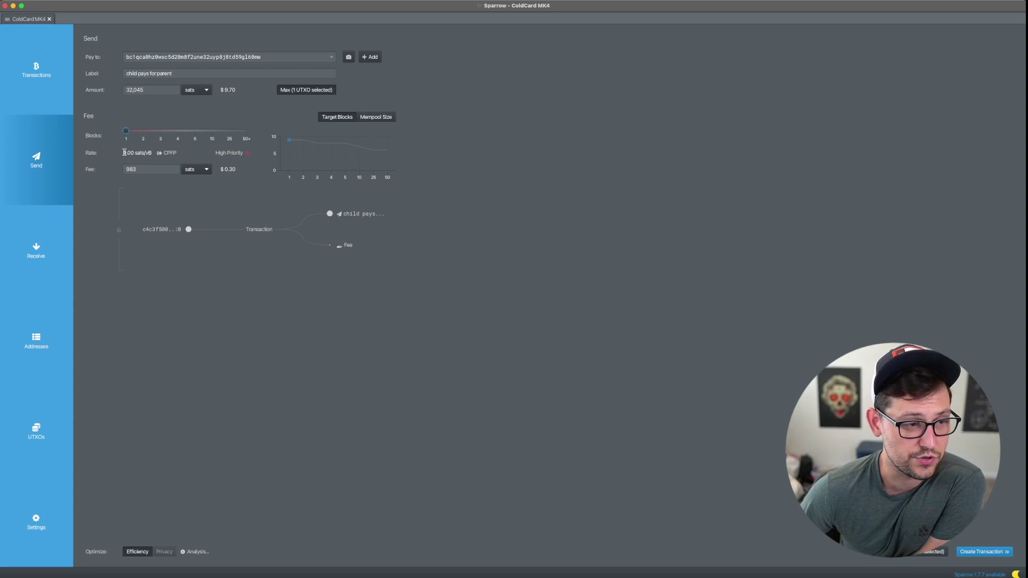
Step: Recheck the mempool.space page, then create the 9.00 sats/vB child pays for parent transaction
key("ctrl+Up")
left_click(195, 214)
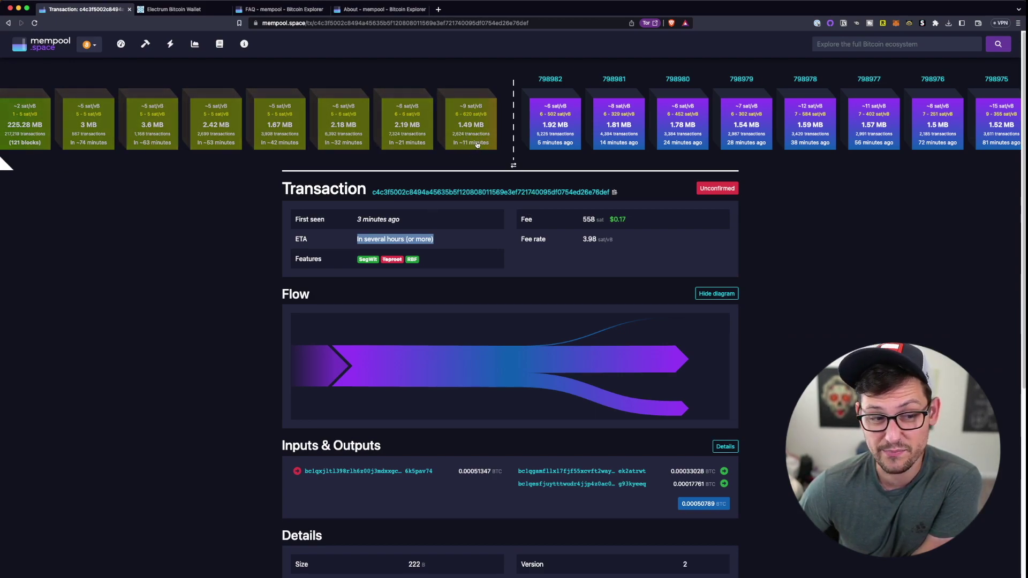
key("super+Tab")
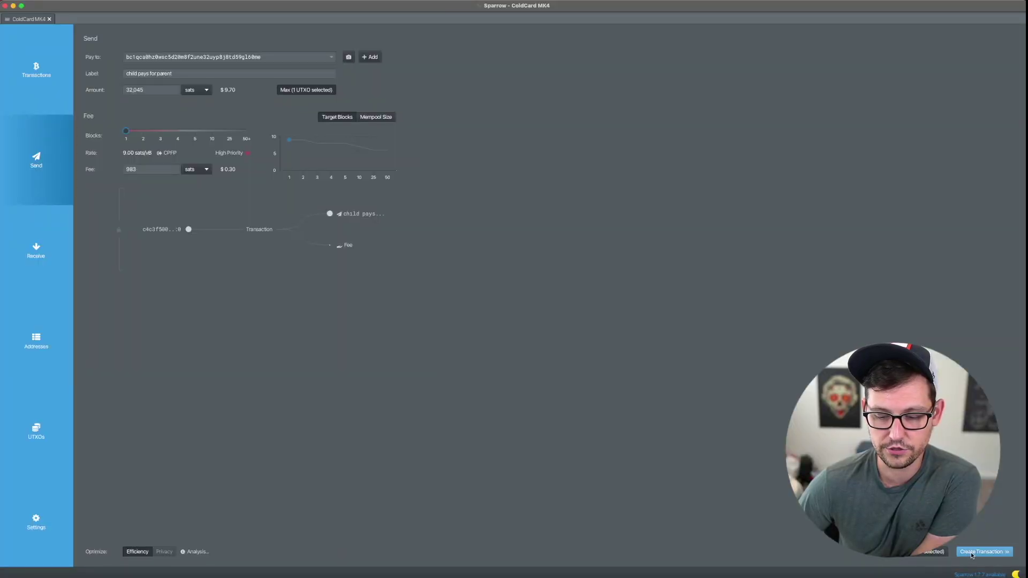
left_click(972, 554)
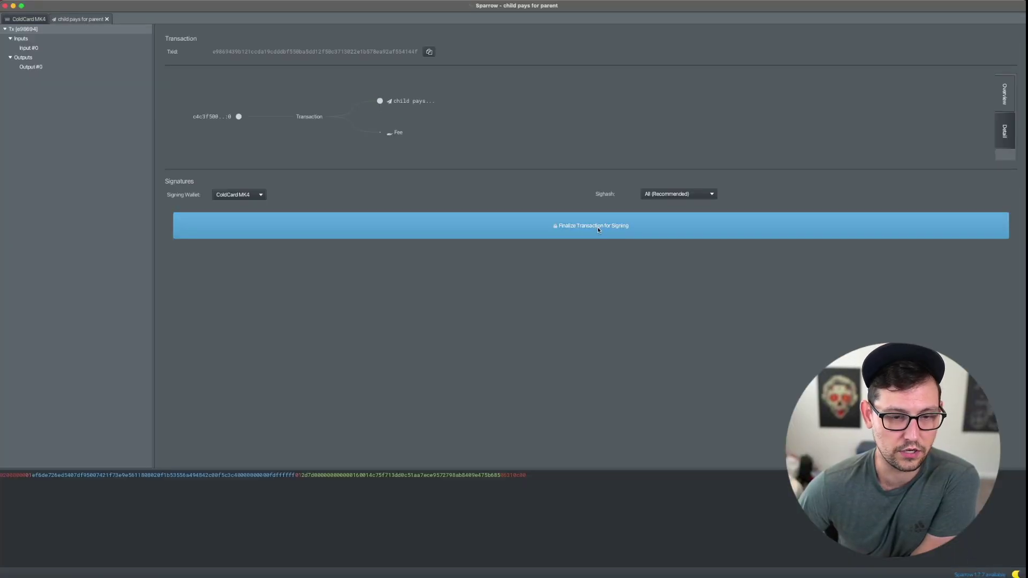
Step: Finalize the CPFP transaction for signing and begin saving it as 'child pays for parent.psbt'
left_click(612, 225)
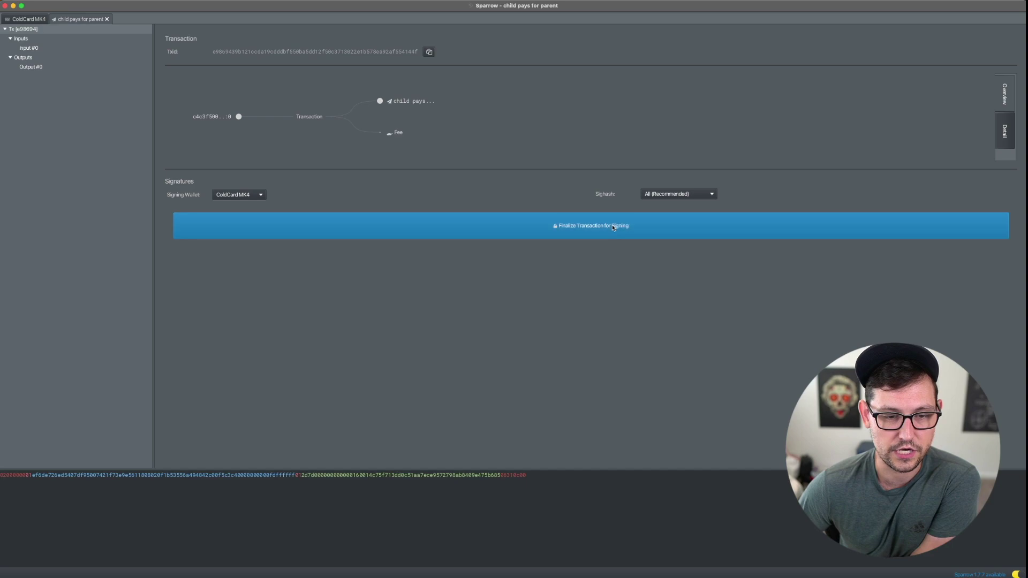
left_click(515, 230)
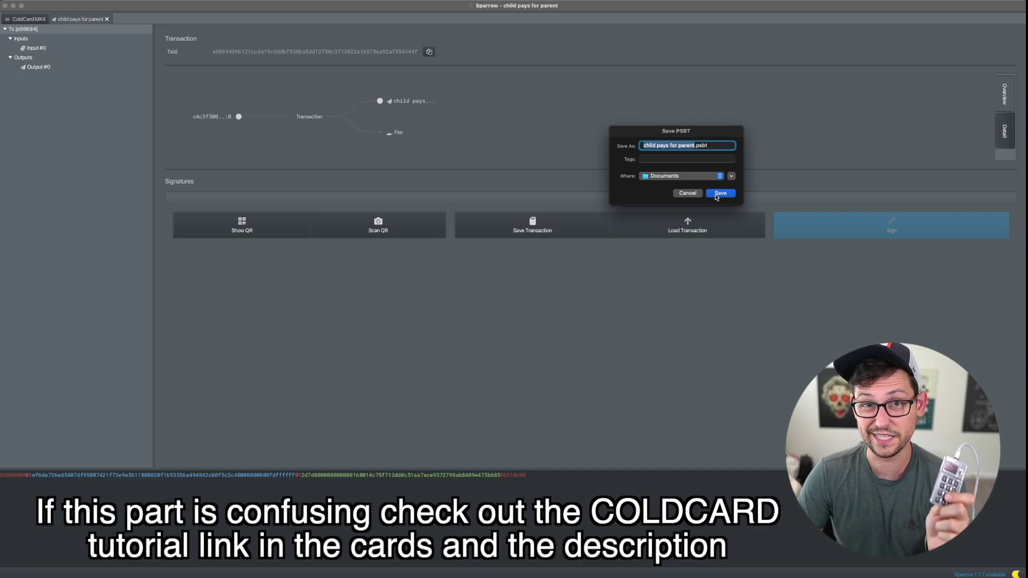
Step: Save the CPFP PSBT and locate the ColdCard-signed copy on the NO NAME drive
left_click(716, 195)
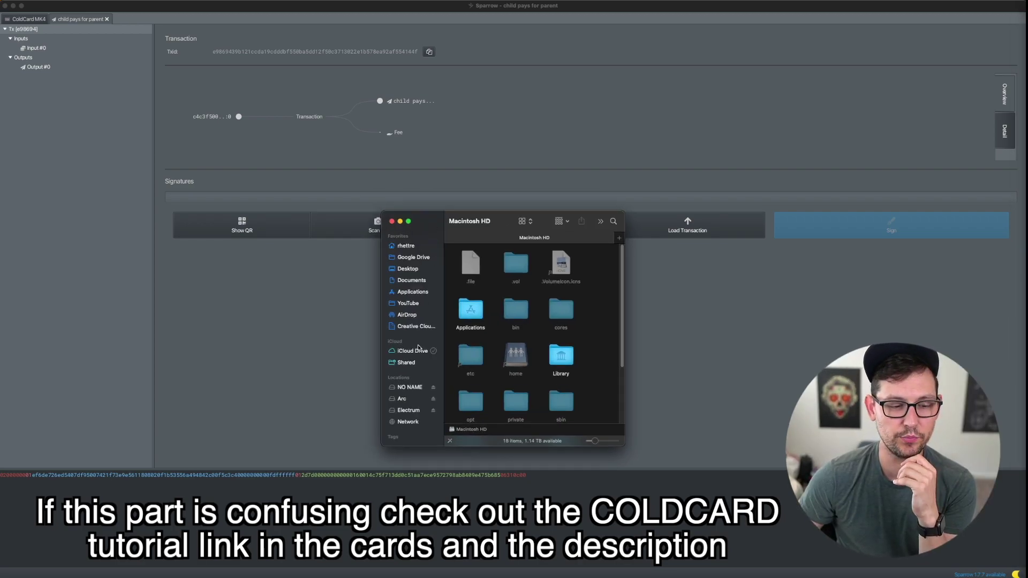
left_click(415, 387)
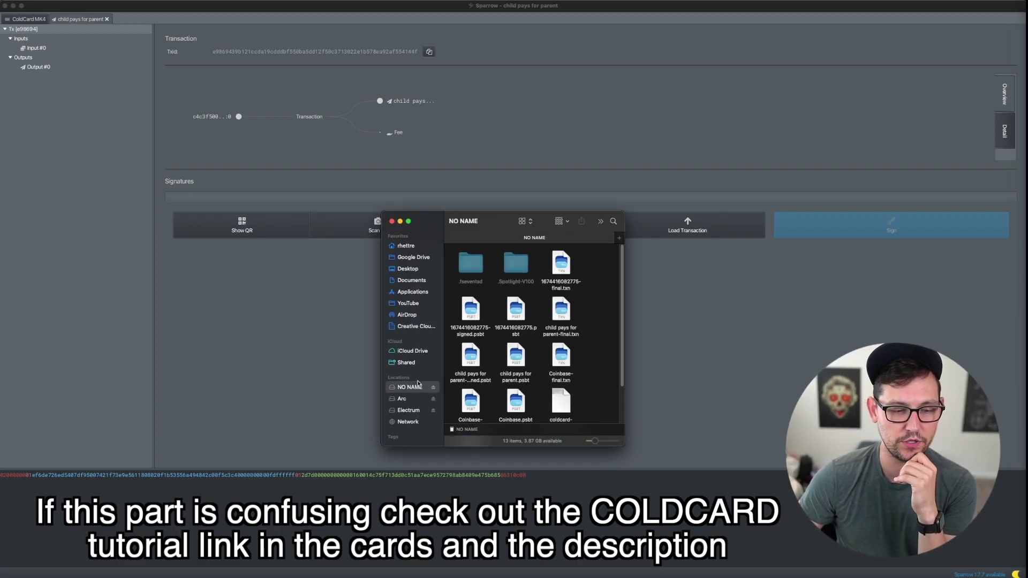
left_click(481, 365)
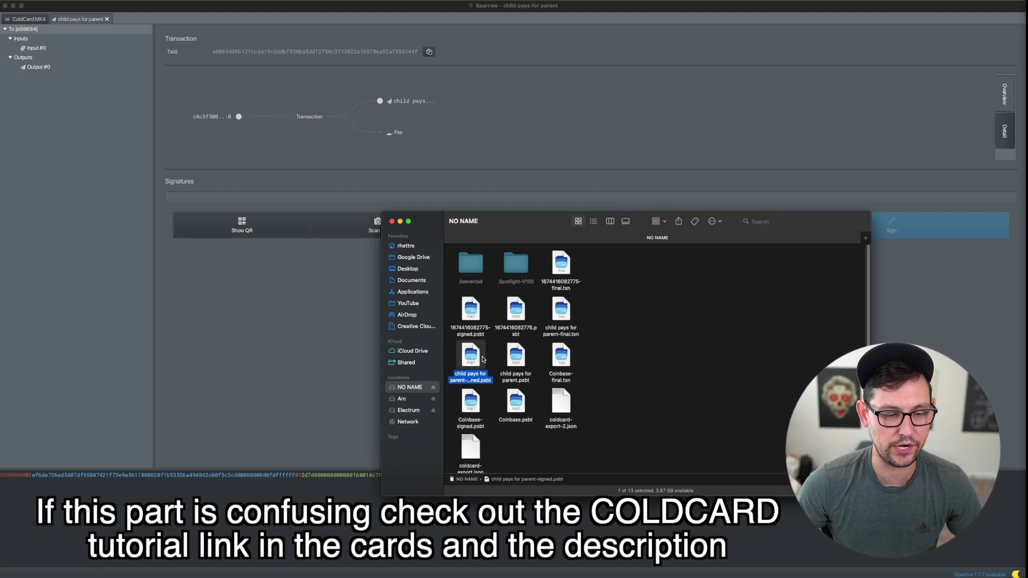
left_click_drag(497, 237, 546, 301)
Step: Load the signed CPFP PSBT from the NO NAME drive into Sparrow and broadcast it
left_click(688, 226)
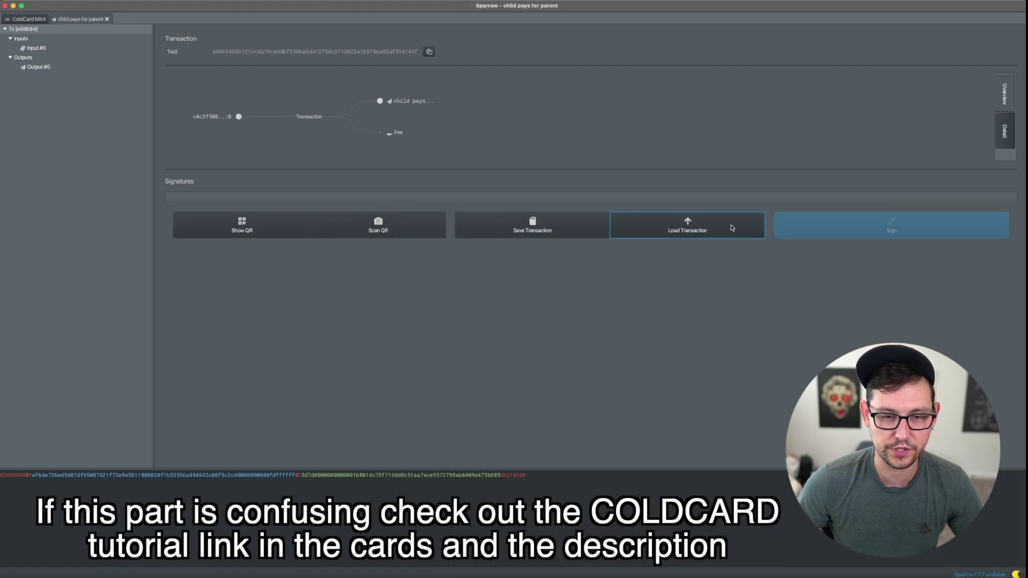
key("super+Tab")
left_click_drag(548, 432, 627, 204)
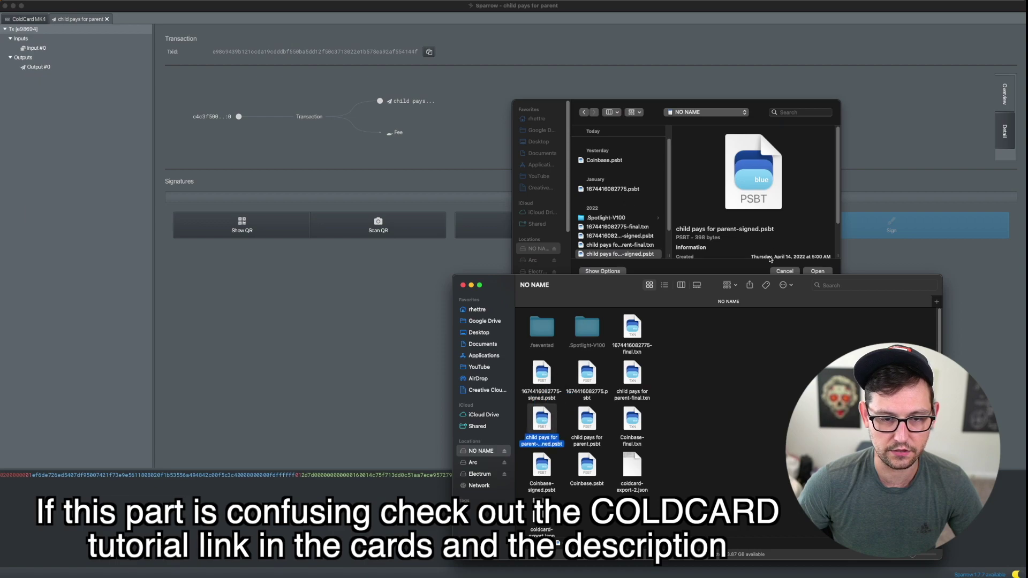
left_click(817, 271)
left_click(818, 271)
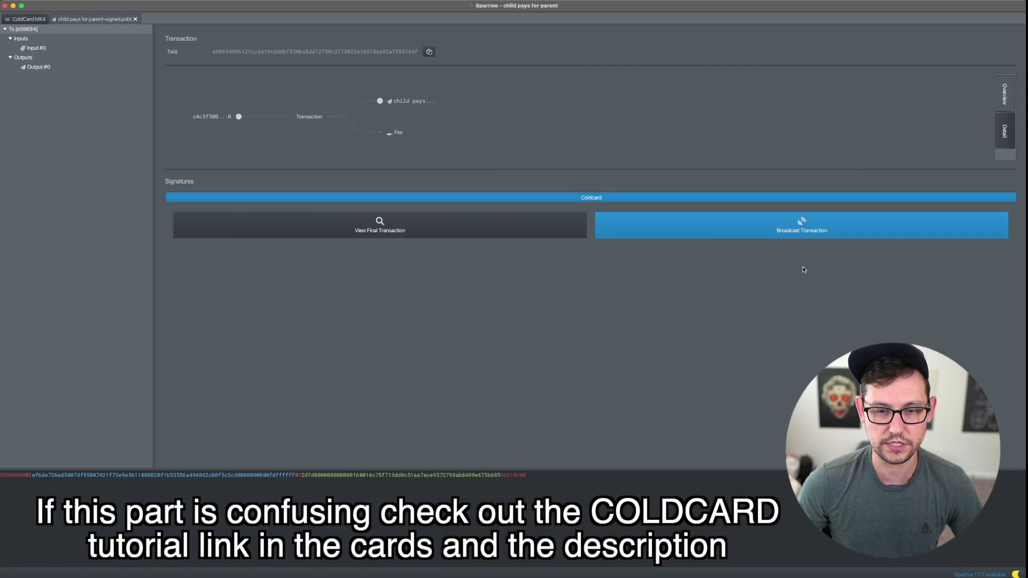
left_click(780, 235)
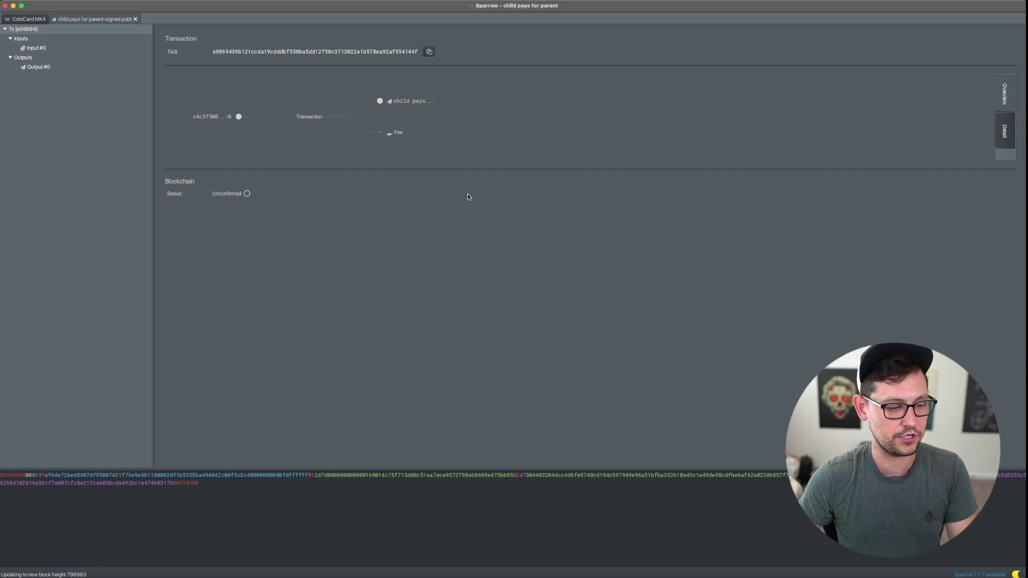
key("ctrl+Up")
left_click(332, 434)
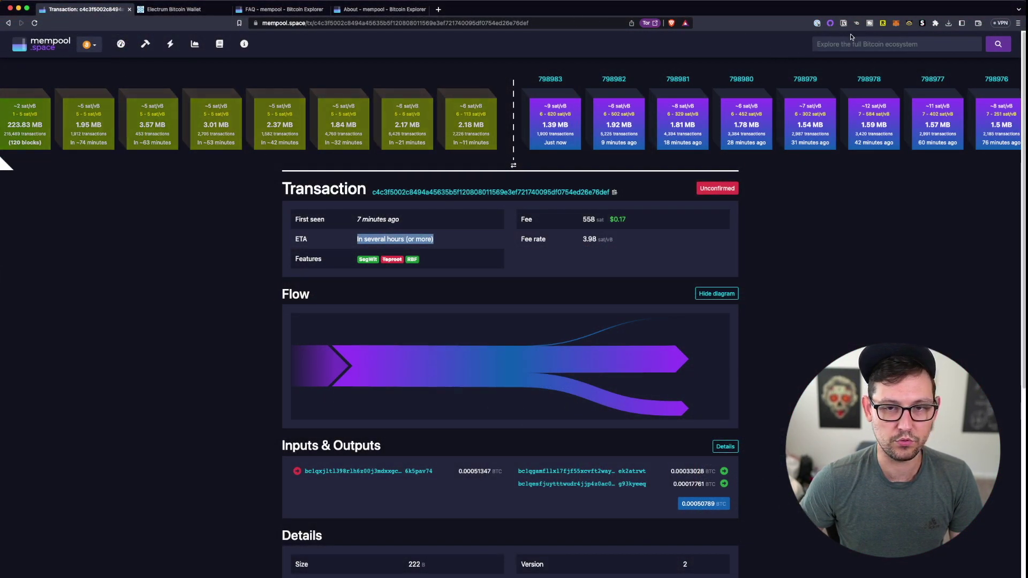
Step: Look up the child txid on mempool.space and check its ~11 minute ETA
left_click(847, 36)
key("Return")
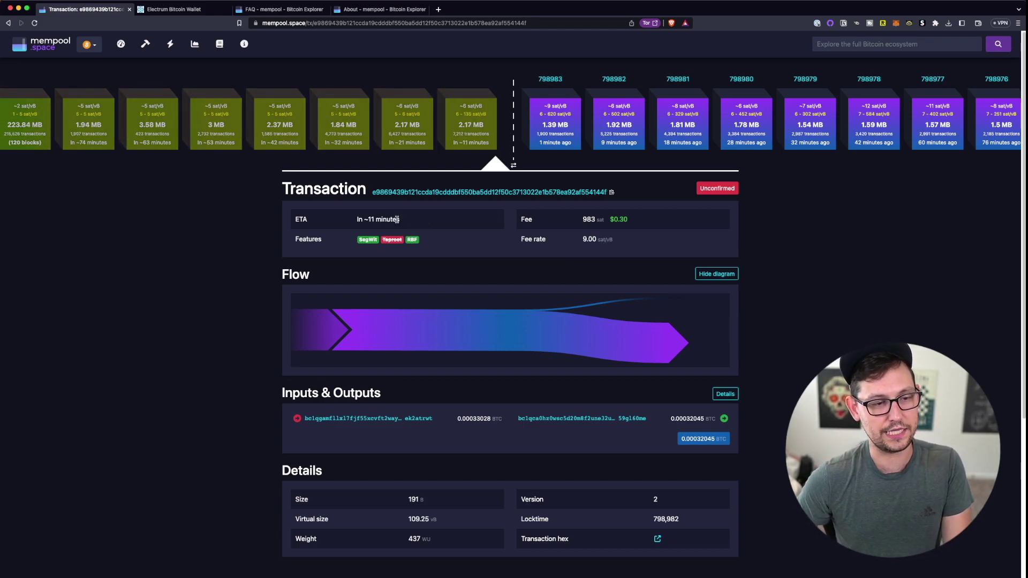
left_click_drag(358, 219, 402, 222)
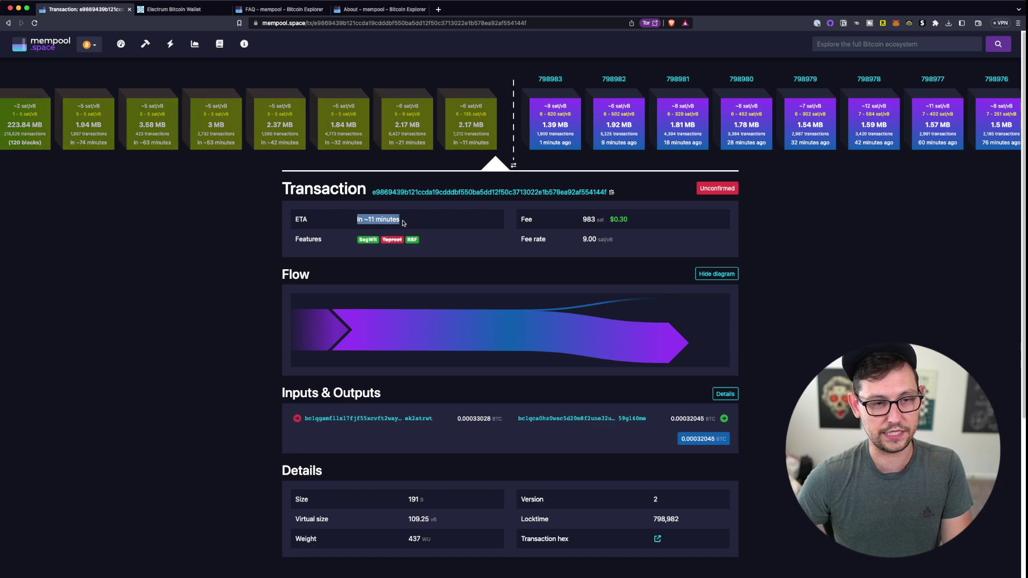
left_click(402, 222)
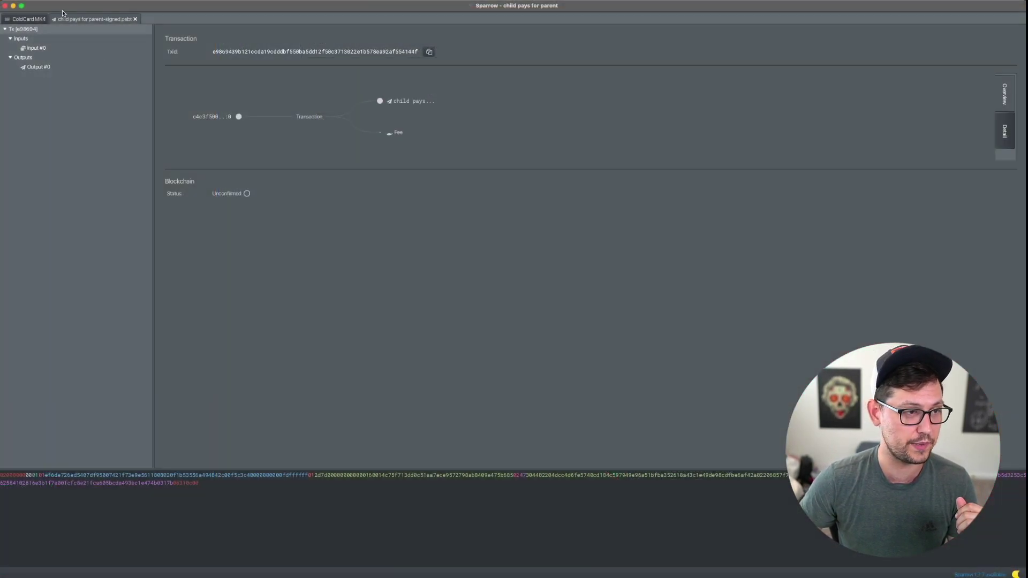
left_click(39, 19)
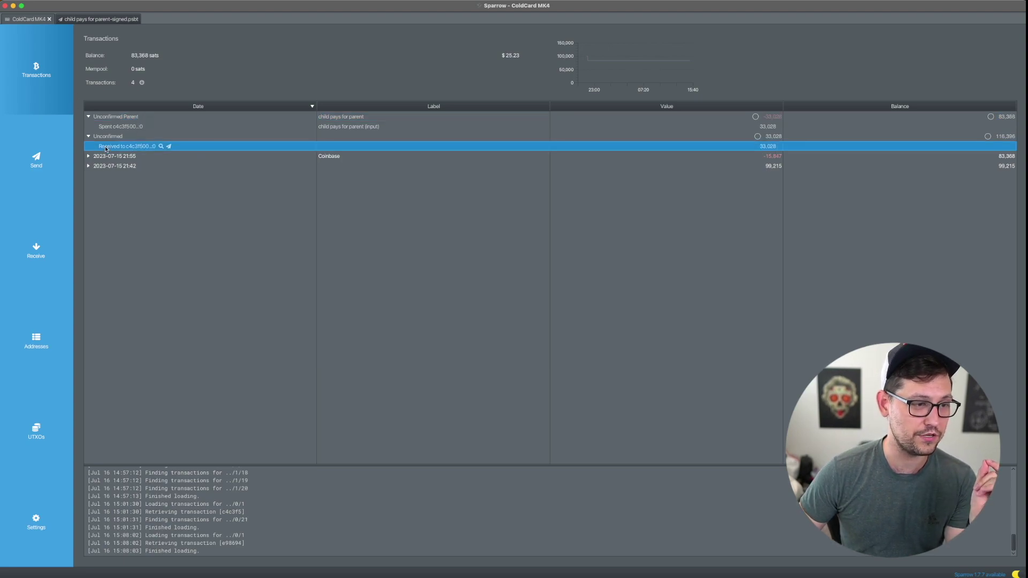
Step: Inspect the Received to c4c3f500...:0 entry in the ColdCard MK4 transaction history
left_click(104, 146)
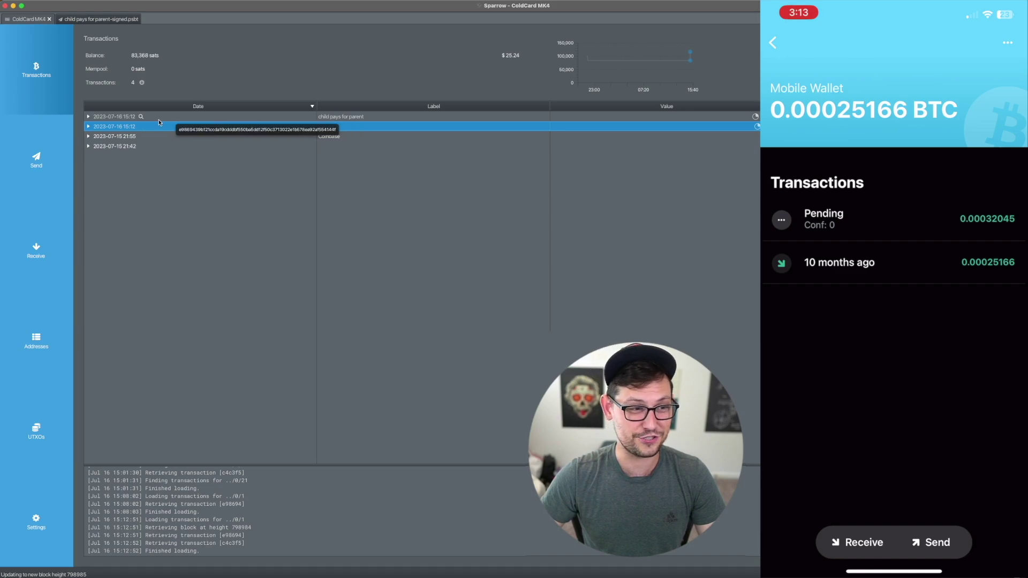
Step: Expand both 15:12 transactions and compare the Spent and Received c4c3f500..:0 entries
left_click(89, 127)
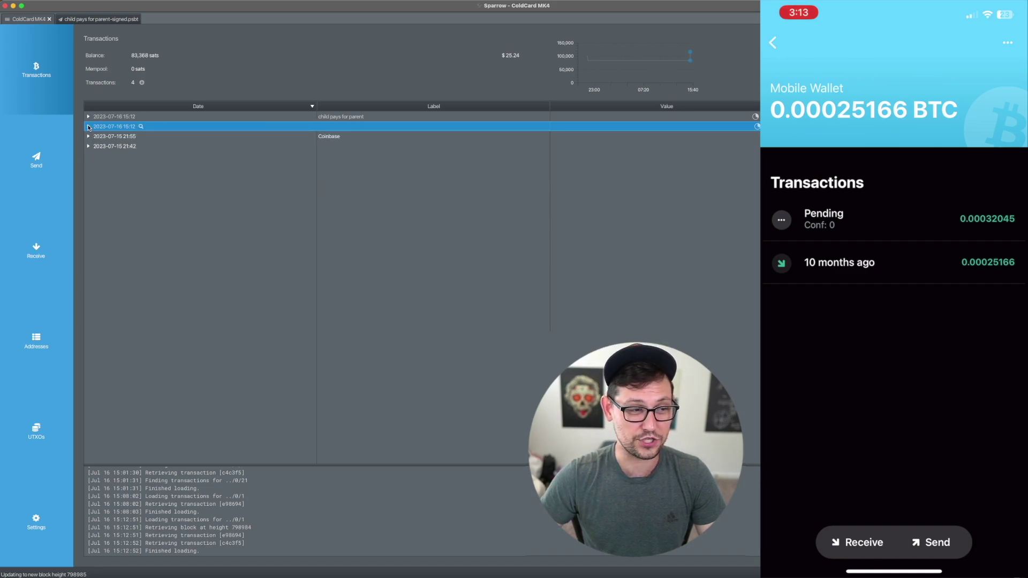
left_click(88, 117)
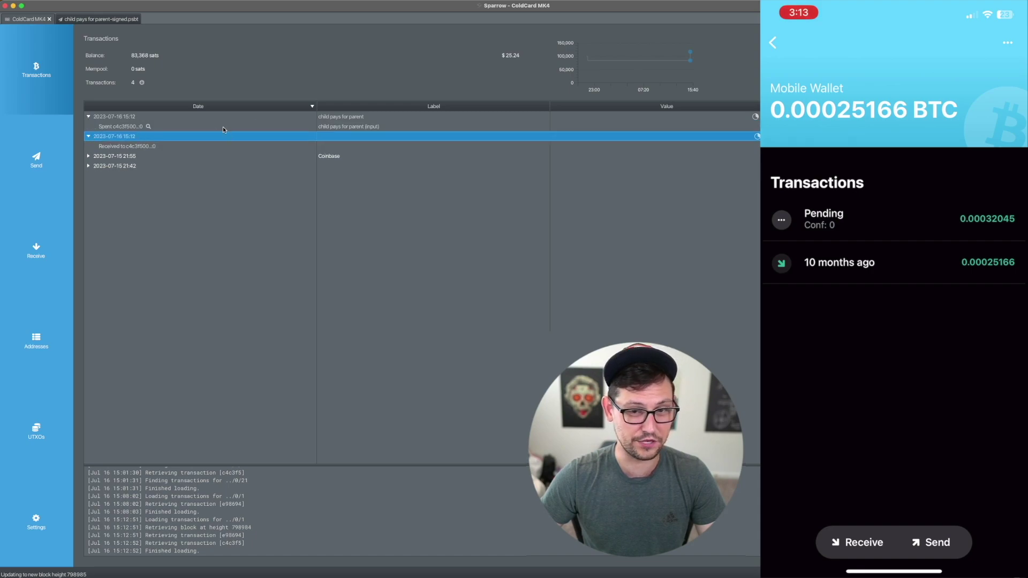
key("Down")
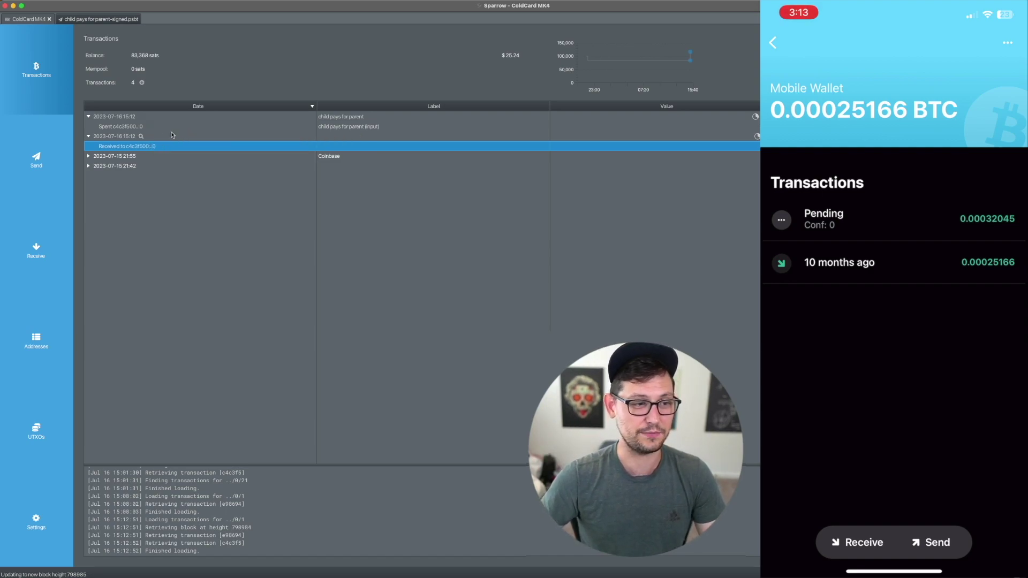
left_click(169, 127)
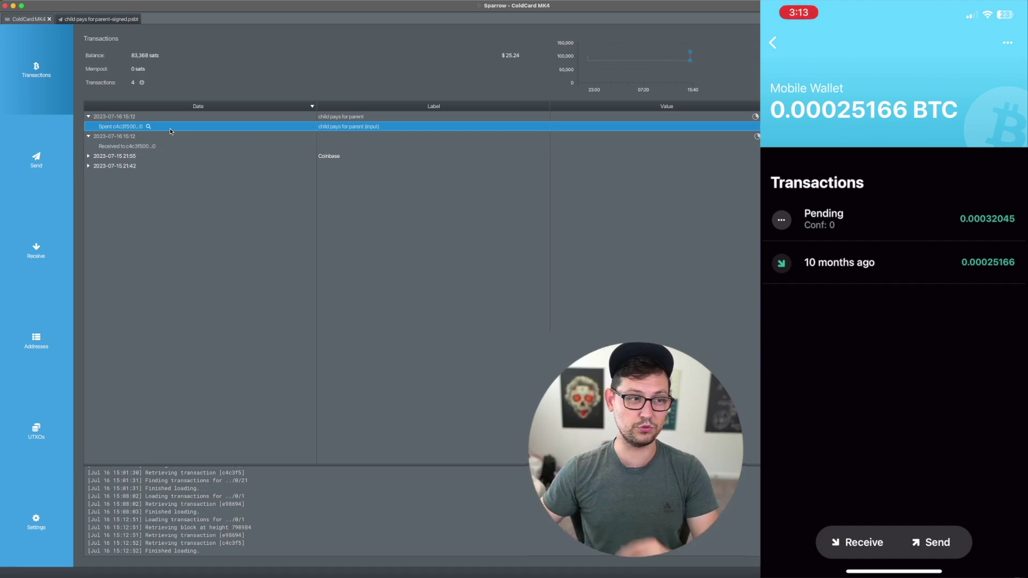
left_click(199, 145)
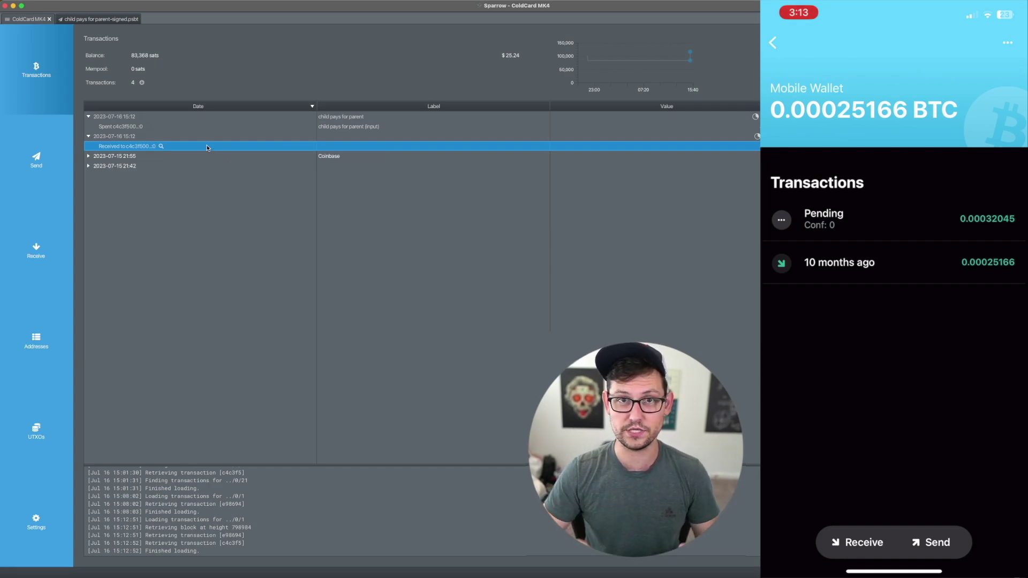
left_click(167, 126)
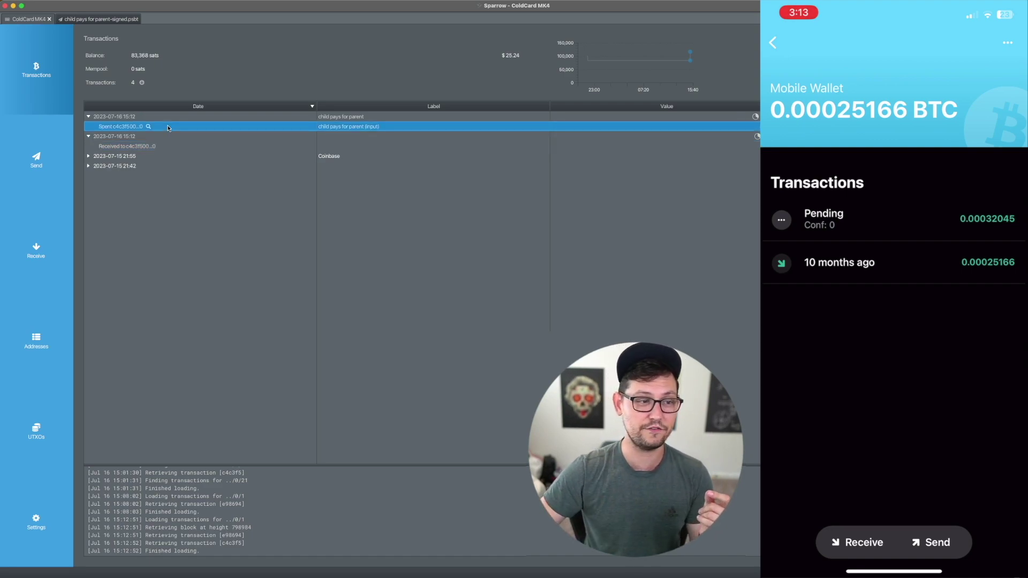
left_click(172, 146)
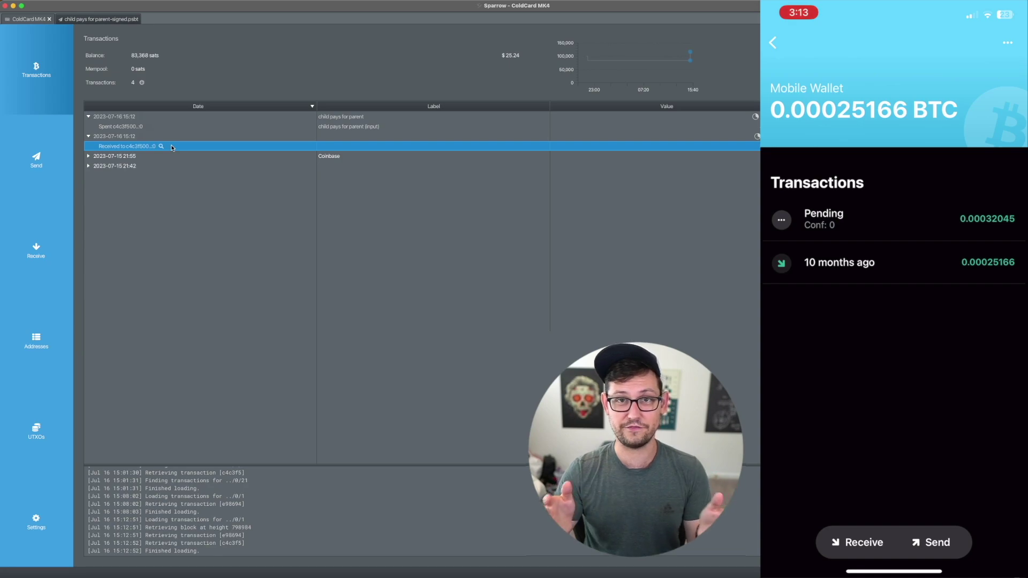